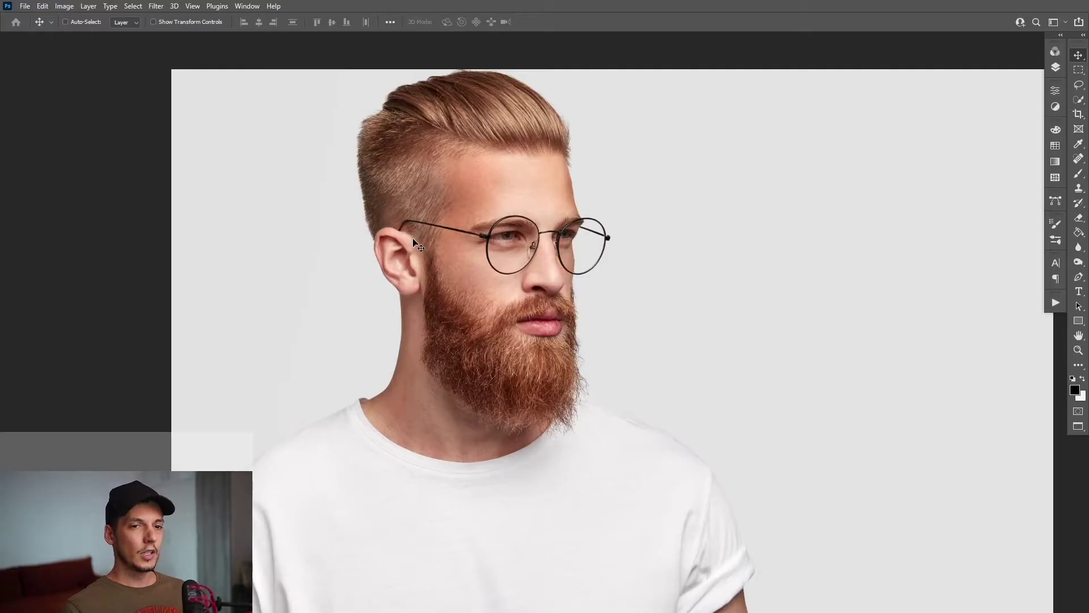
- Unlock the portrait's Background layer in the Layers panel so it becomes Layer 0
drag(460, 250, 564, 243)
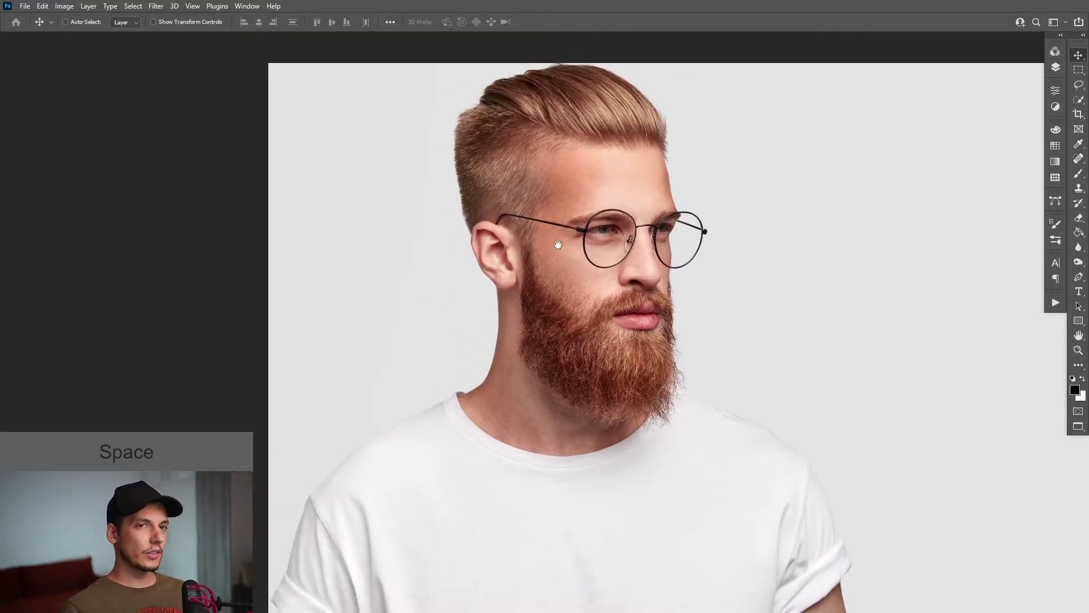
click(1055, 66)
click(1023, 115)
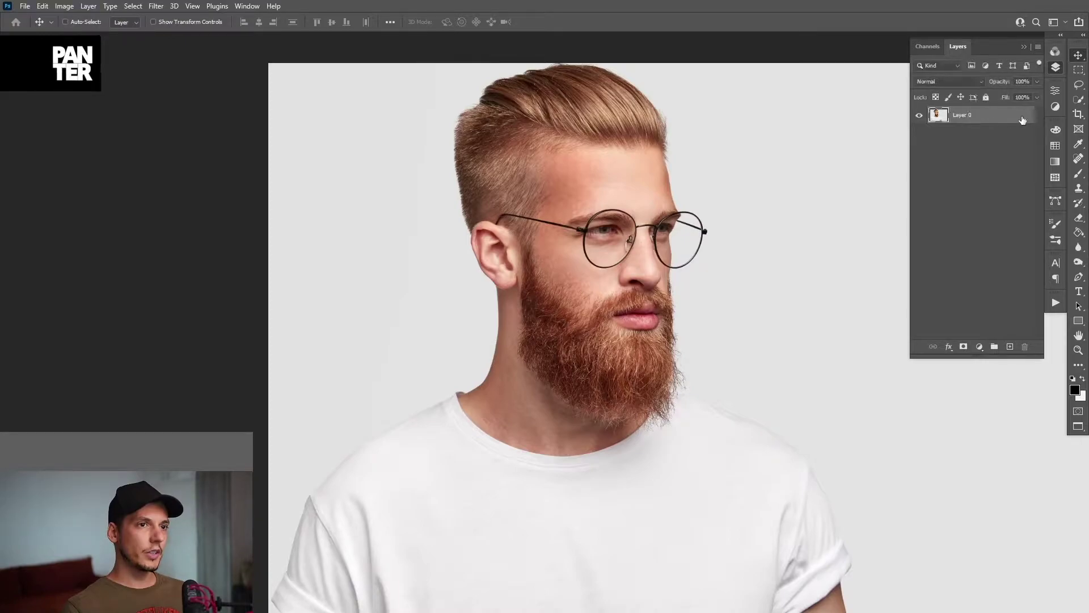
scroll(612, 170, up, 1)
key(space)
drag(663, 177, 679, 185)
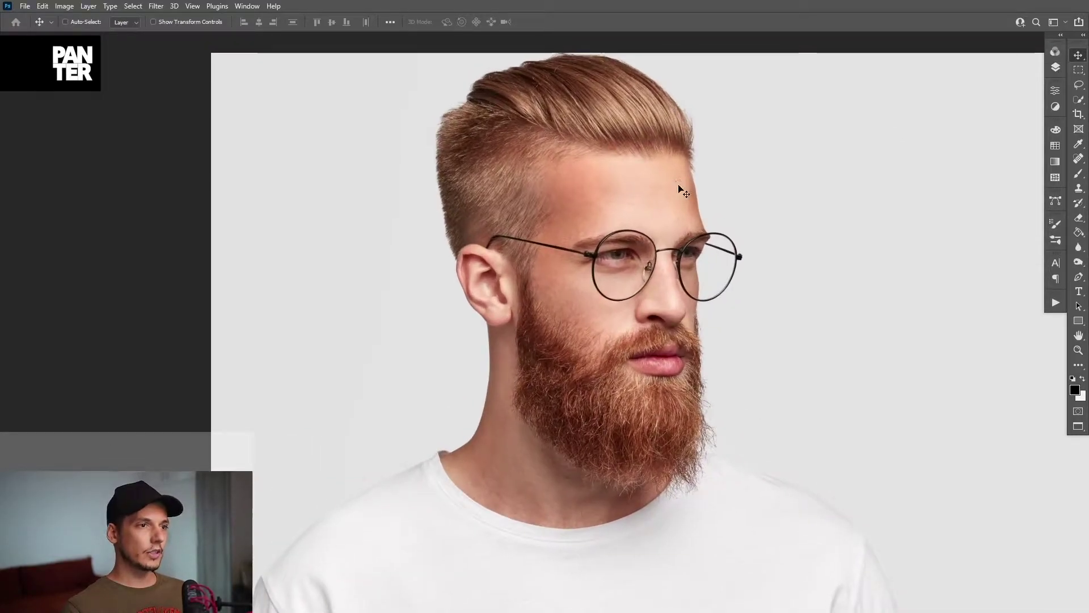
scroll(679, 186, up, 1)
- Select the man by drawing a box around him with the Object Selection Tool
click(1080, 100)
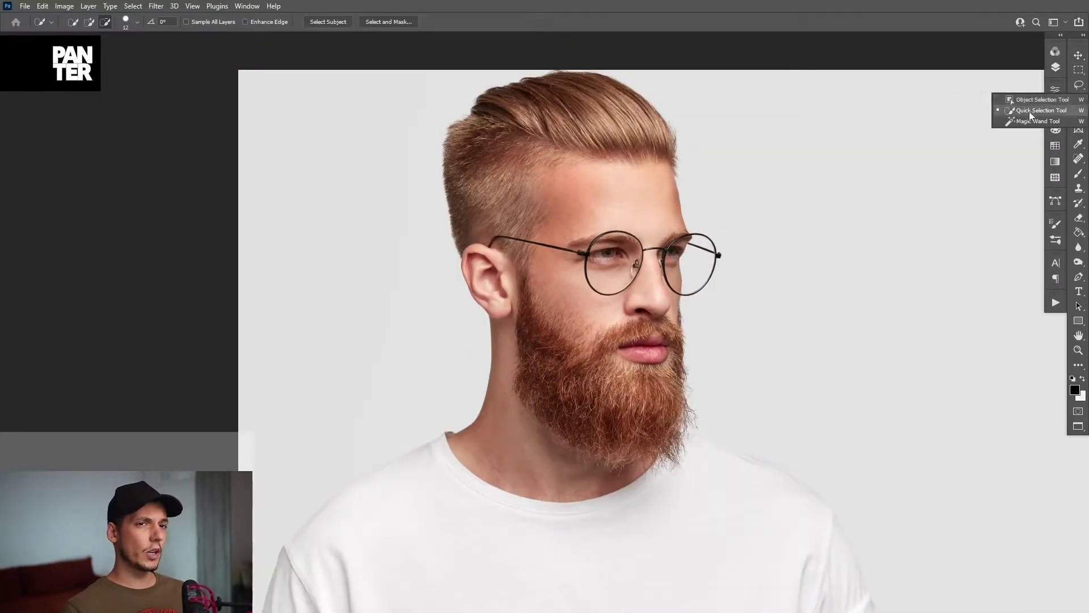
click(1032, 101)
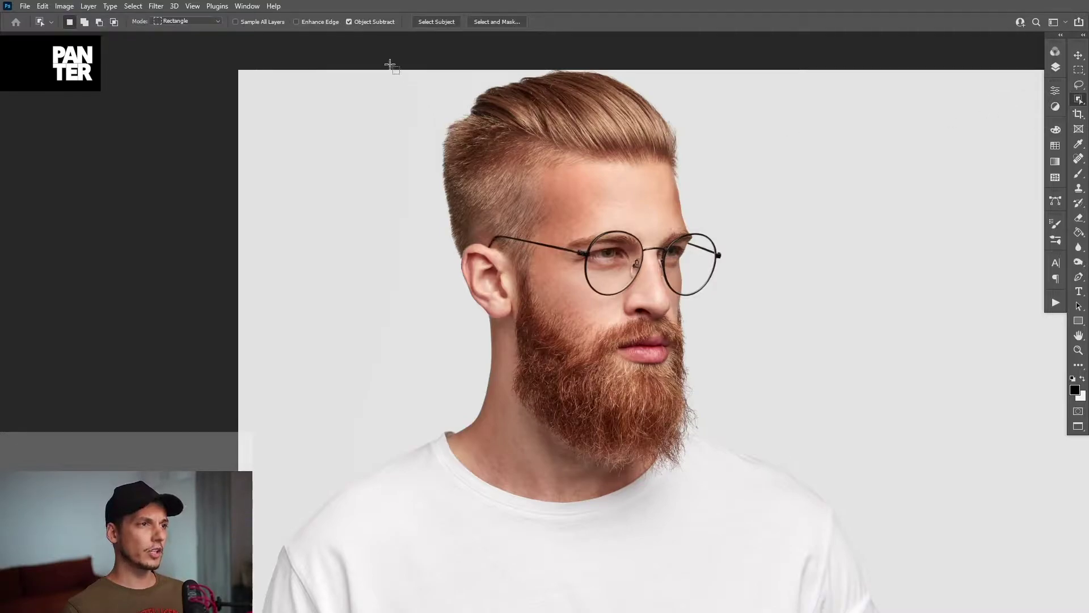
drag(390, 65, 743, 506)
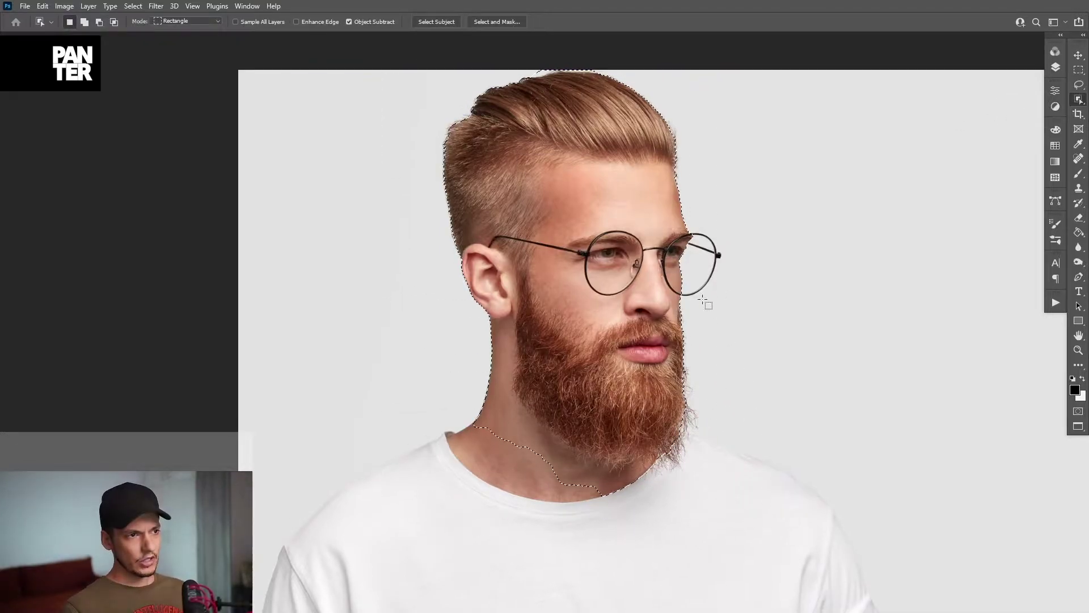
scroll(584, 289, up, 2)
scroll(806, 315, up, 1)
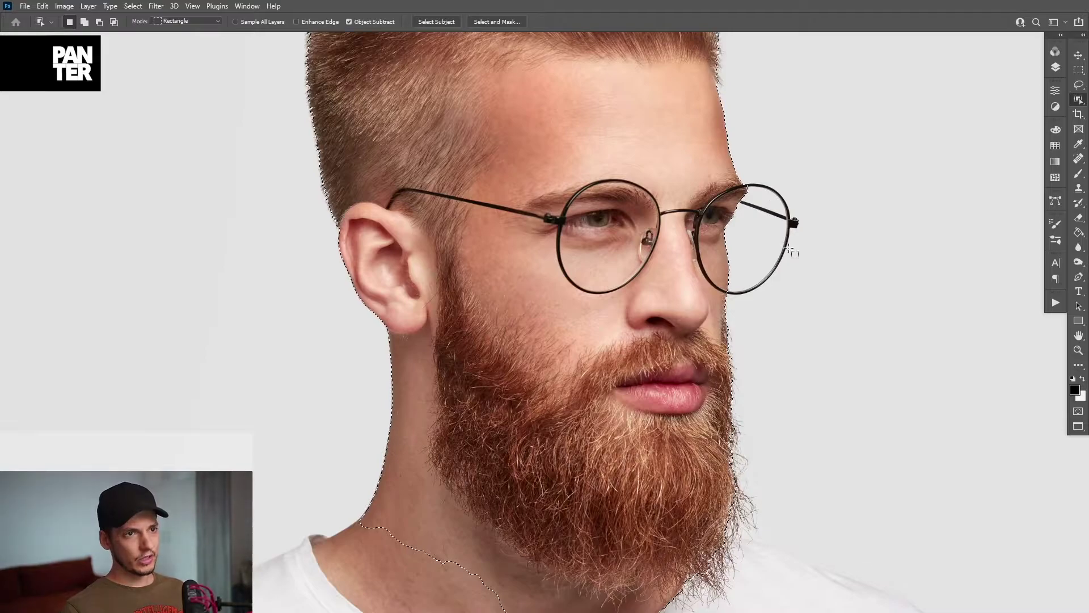
scroll(765, 297, up, 1)
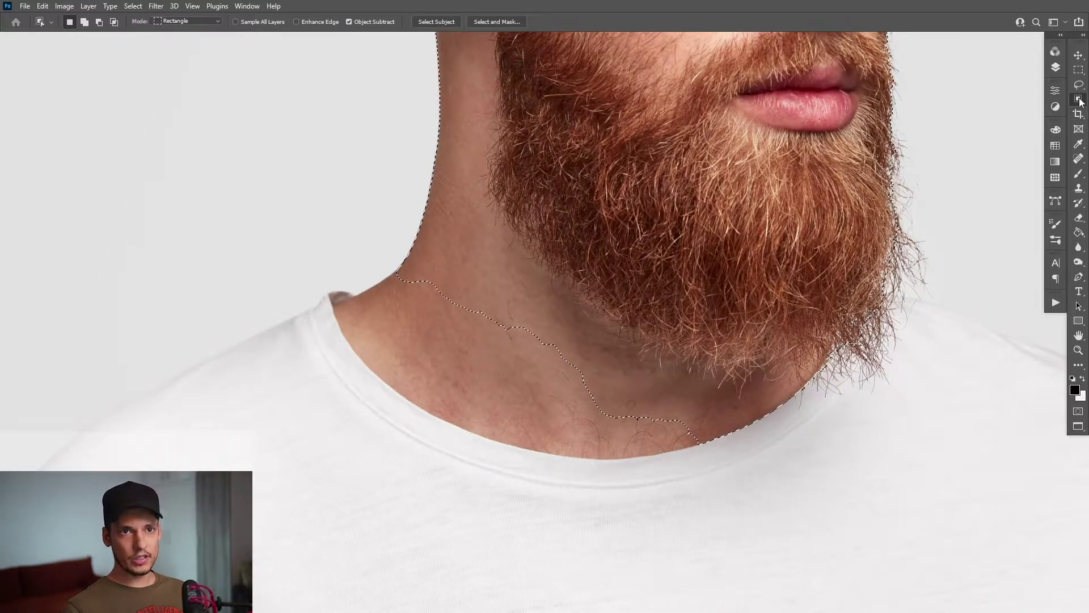
- Add the neck down to the shirt collar using the Quick Selection Tool in Add mode
right_click(1079, 99)
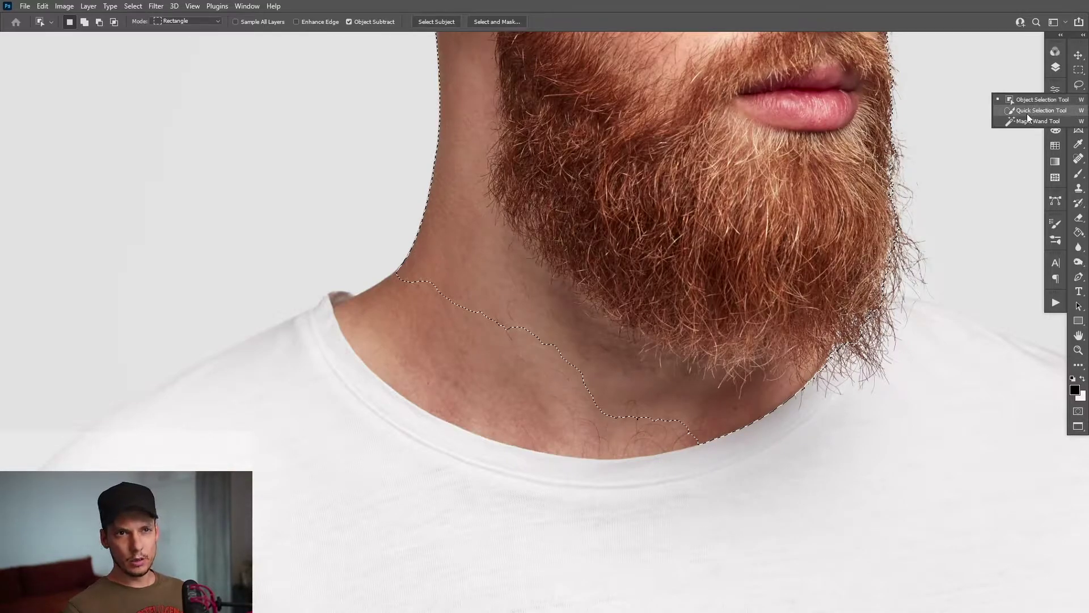
click(1027, 111)
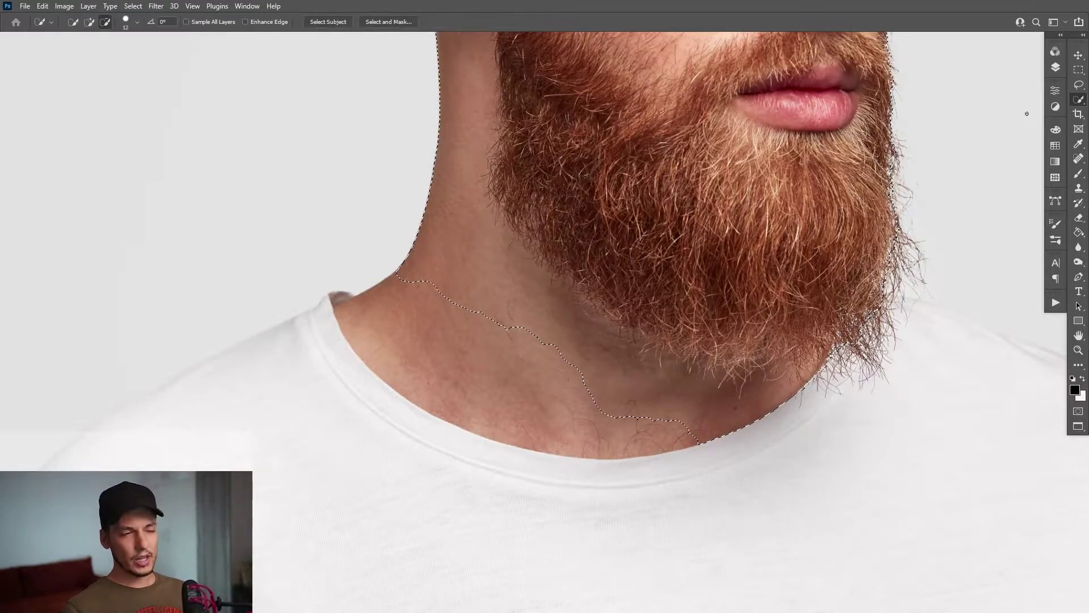
click(89, 23)
scroll(409, 343, up, 1)
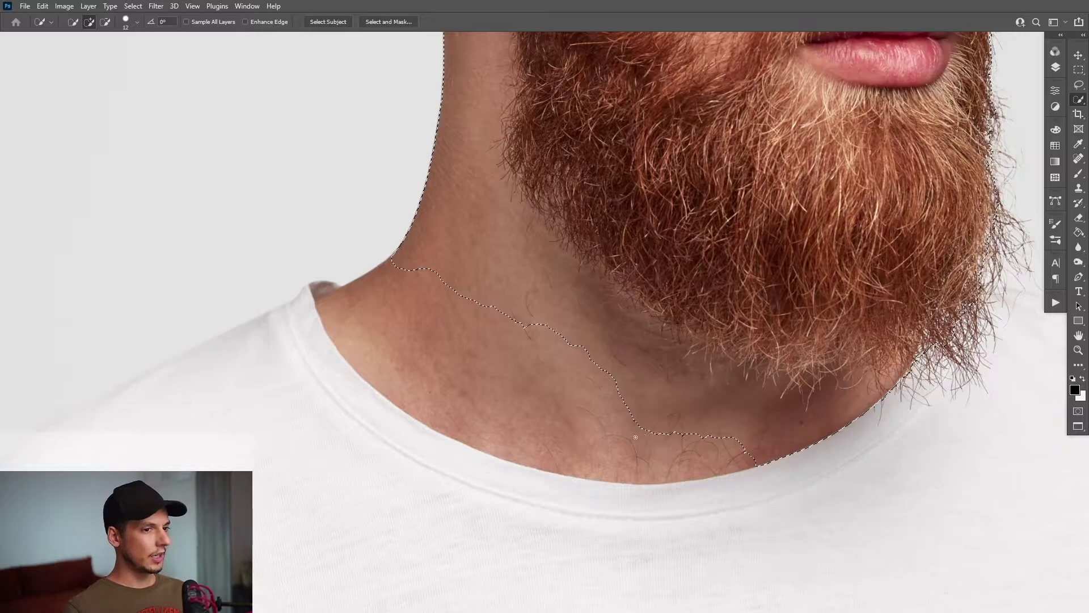
click(514, 419)
scroll(295, 249, up, 3)
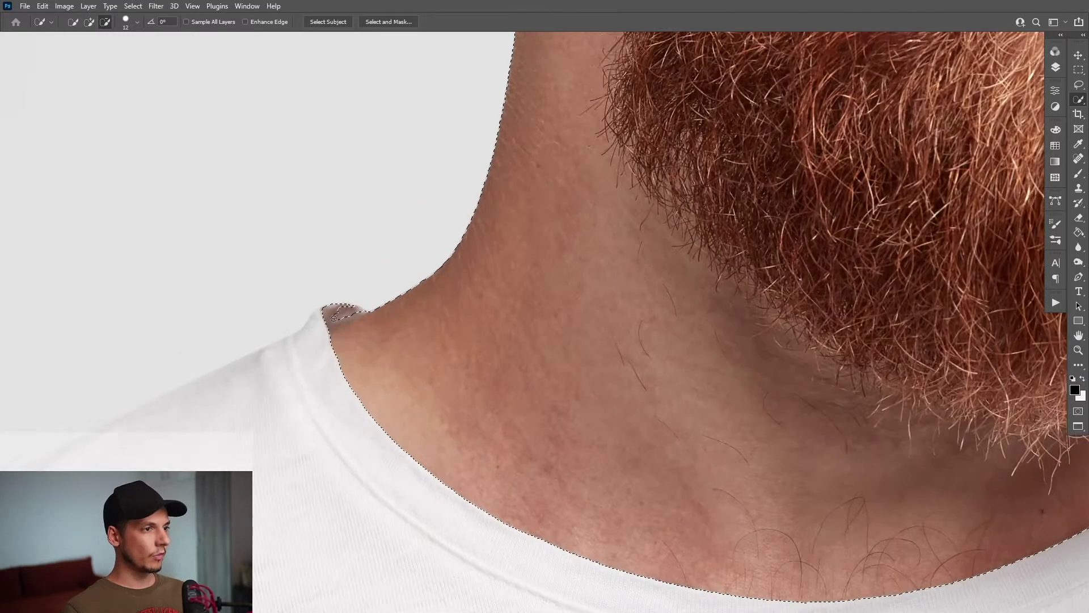
scroll(363, 340, down, 5)
key(space)
drag(557, 149, 617, 271)
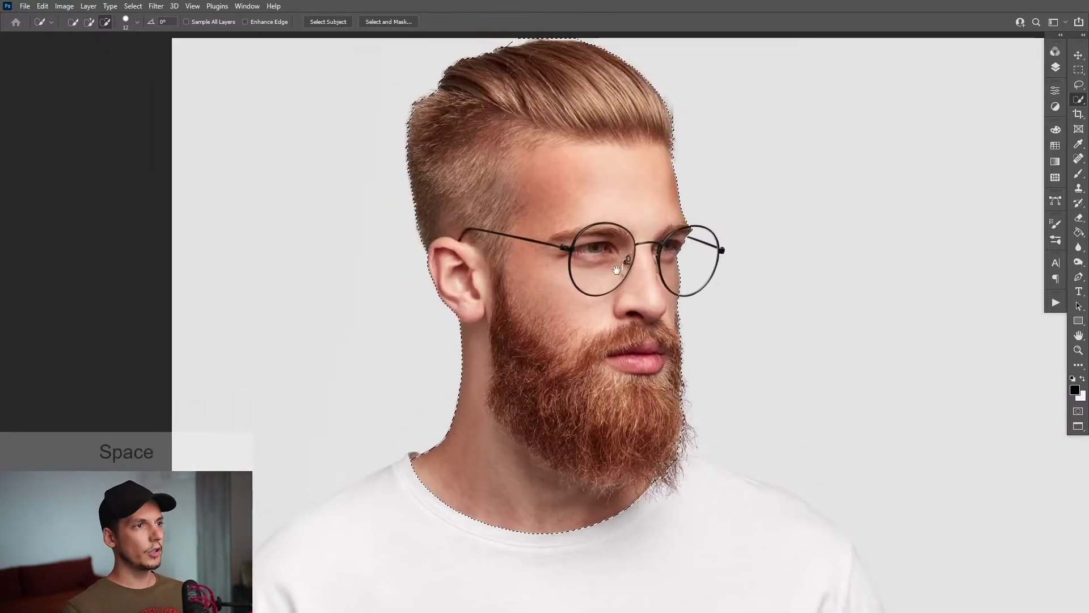
click(388, 22)
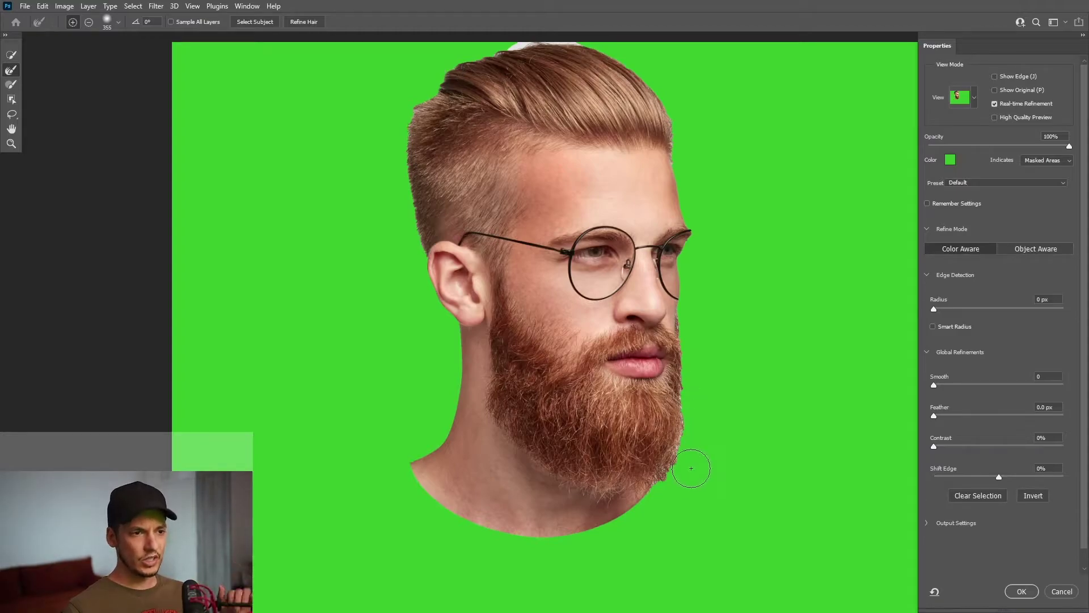
- Brush the Refine Edge tool along the lower-right beard edge and the glasses temple tip
mouse_move(679, 448)
mouse_down()
mouse_move(662, 467)
mouse_move(683, 456)
mouse_up()
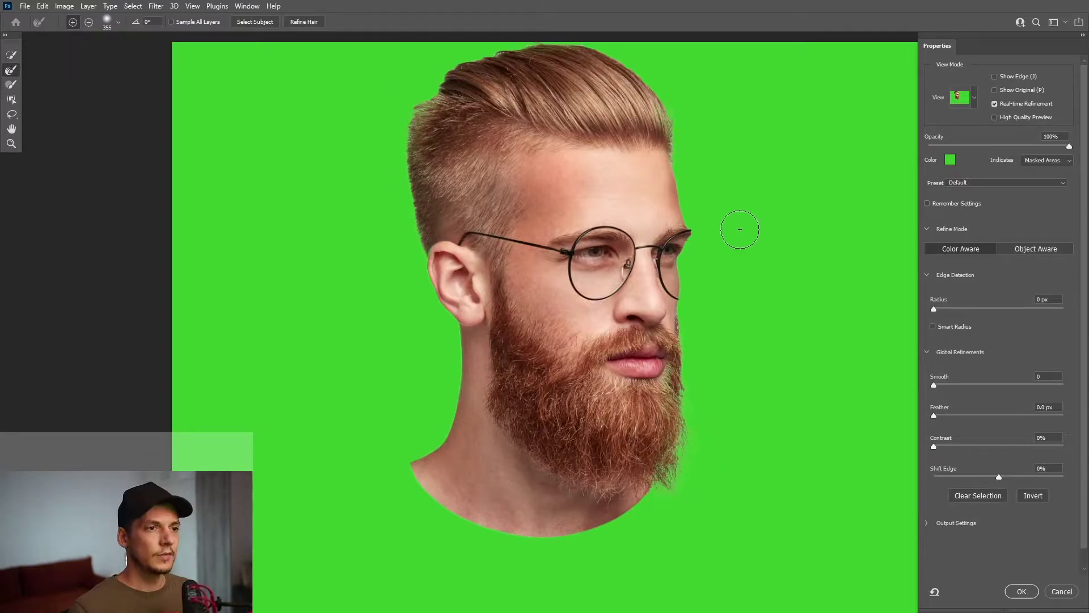
scroll(712, 235, up, 2)
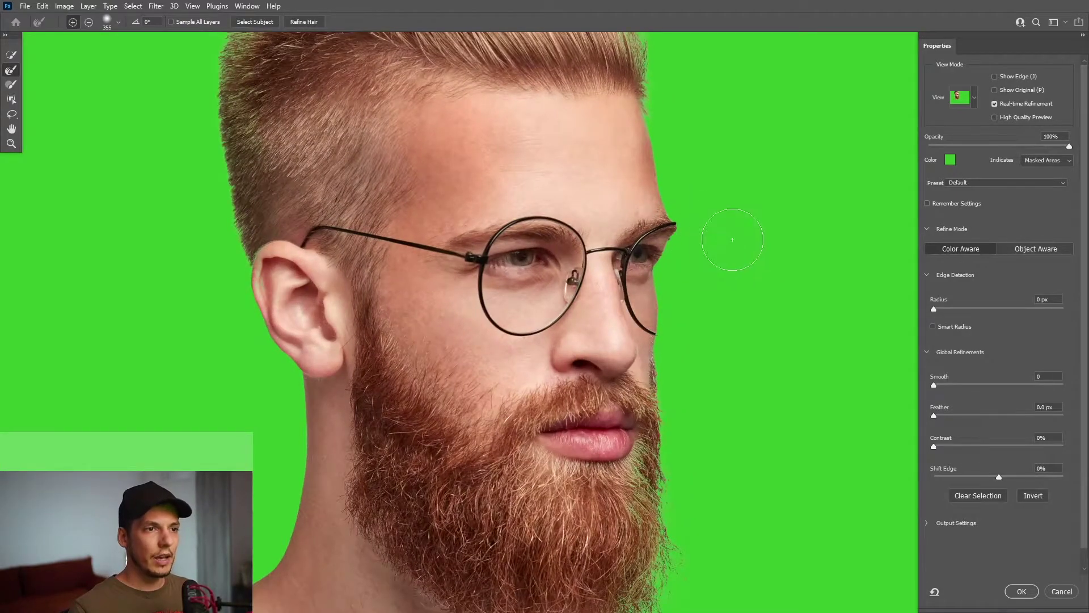
scroll(729, 247, down, 1)
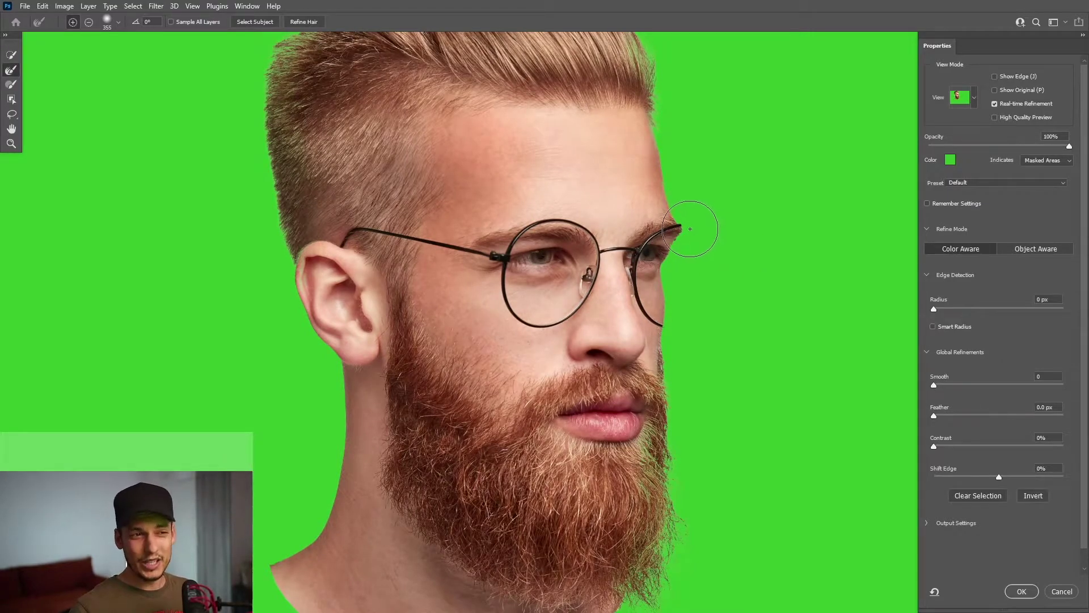
drag(689, 228, 701, 222)
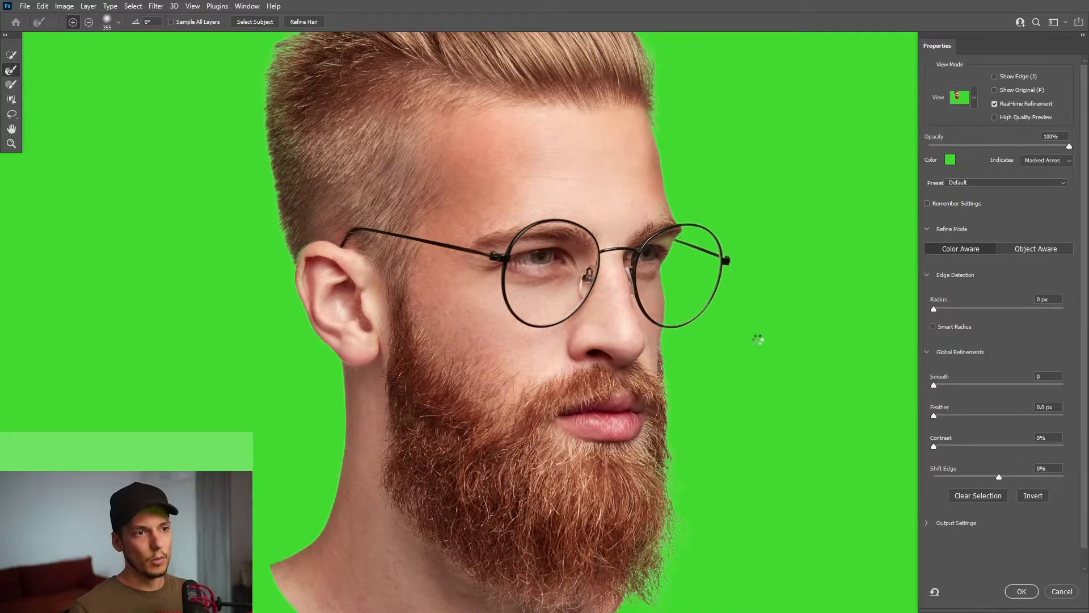
scroll(757, 339, down, 2)
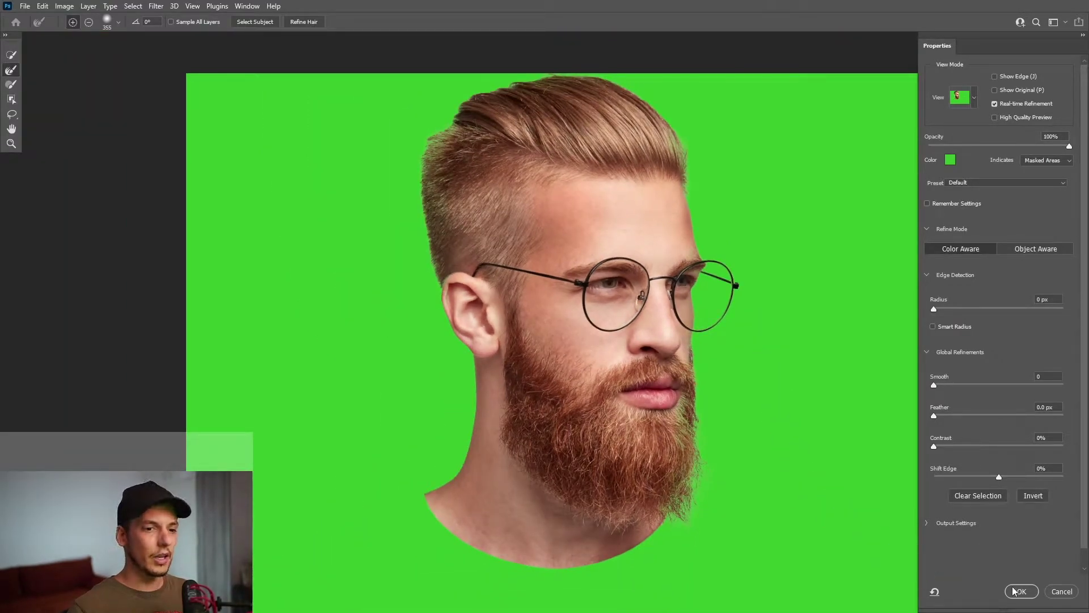
- Confirm the refined selection and apply it as a layer mask hiding the background
click(1019, 592)
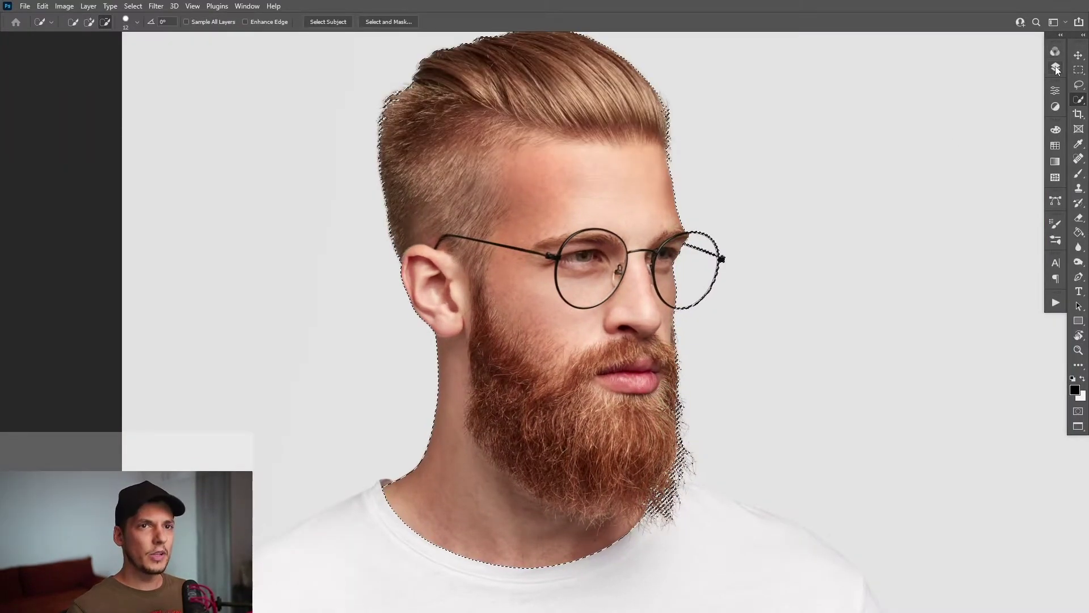
click(1056, 68)
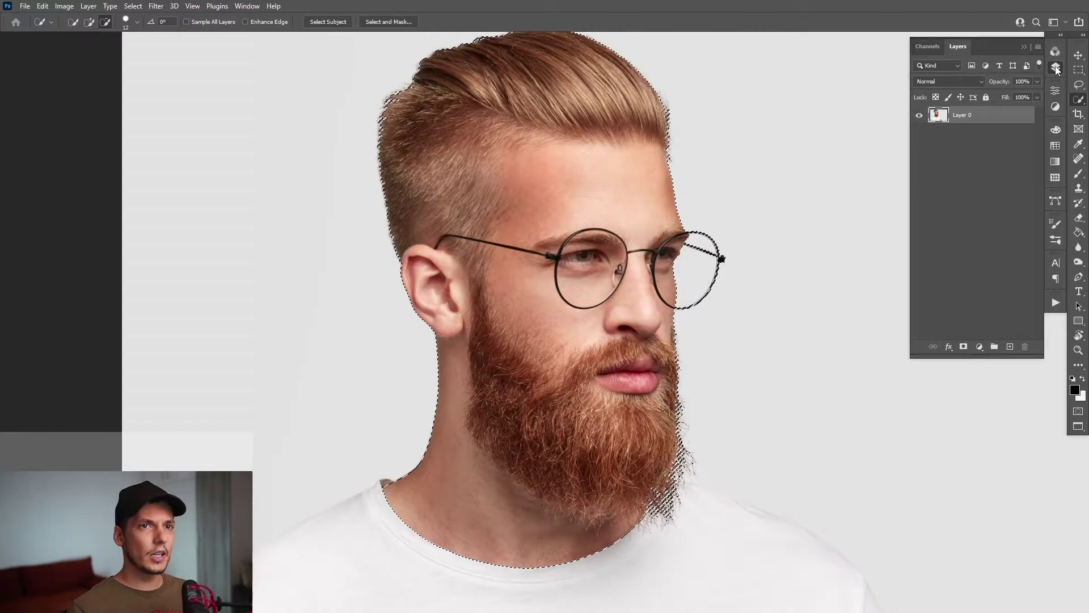
click(963, 347)
key(v)
scroll(442, 209, up, 1)
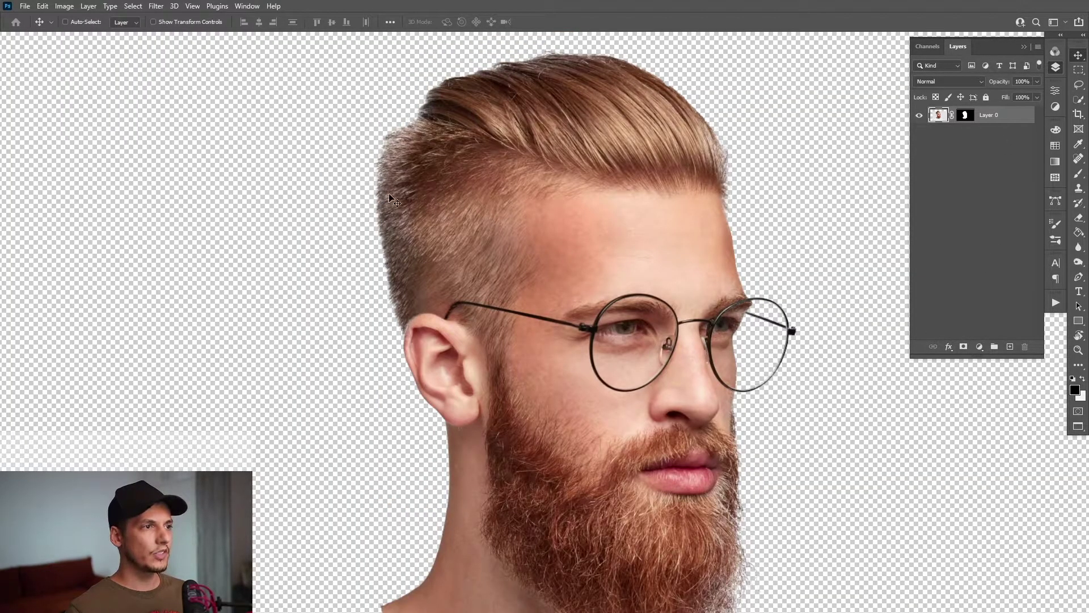
drag(587, 344, 555, 230)
scroll(699, 419, up, 1)
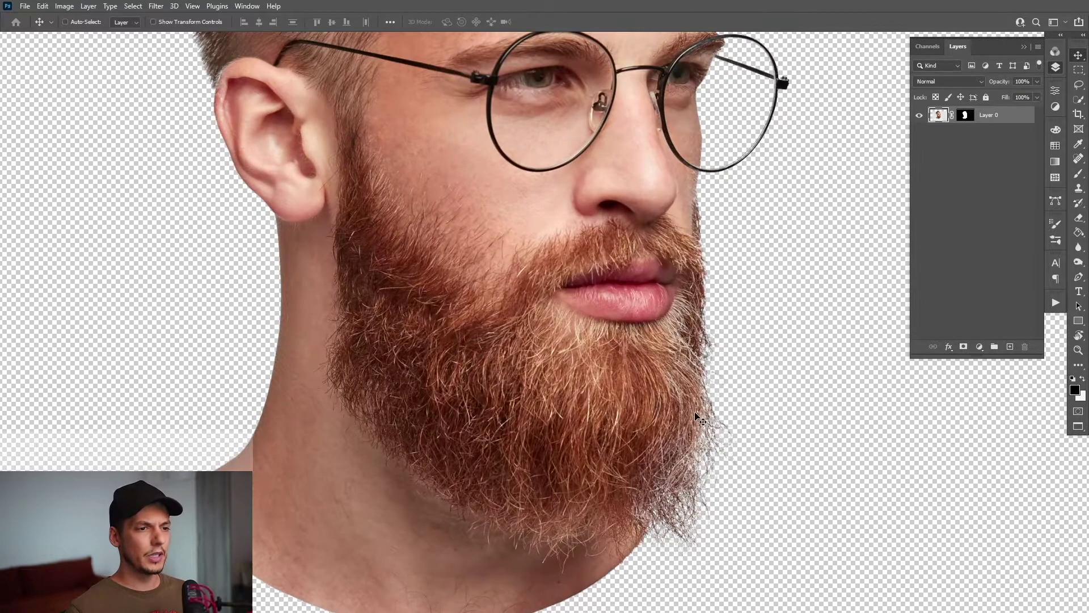
scroll(699, 418, down, 1)
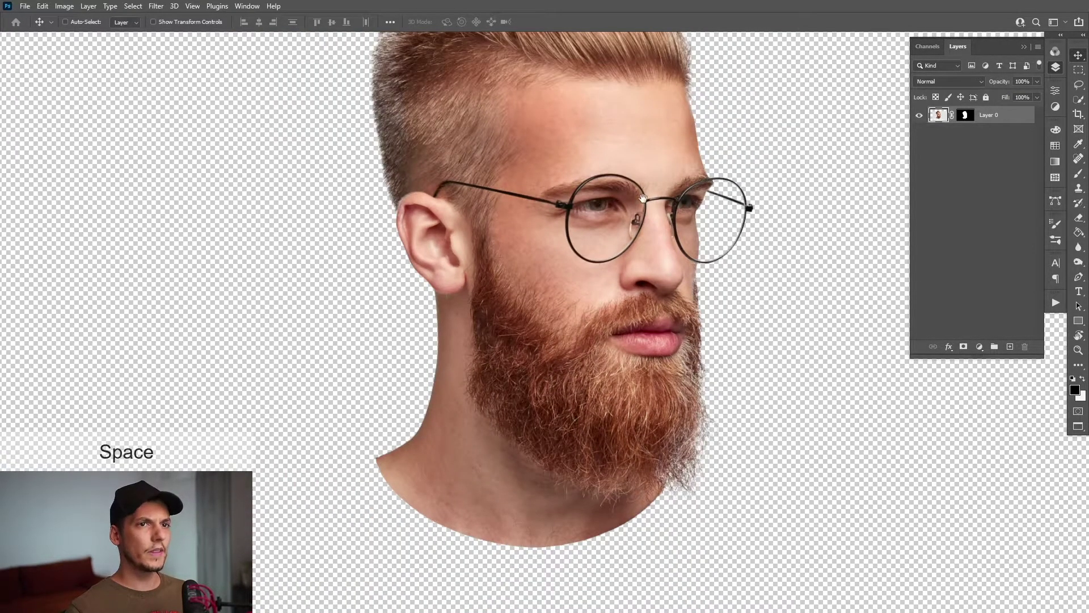
drag(642, 198, 670, 274)
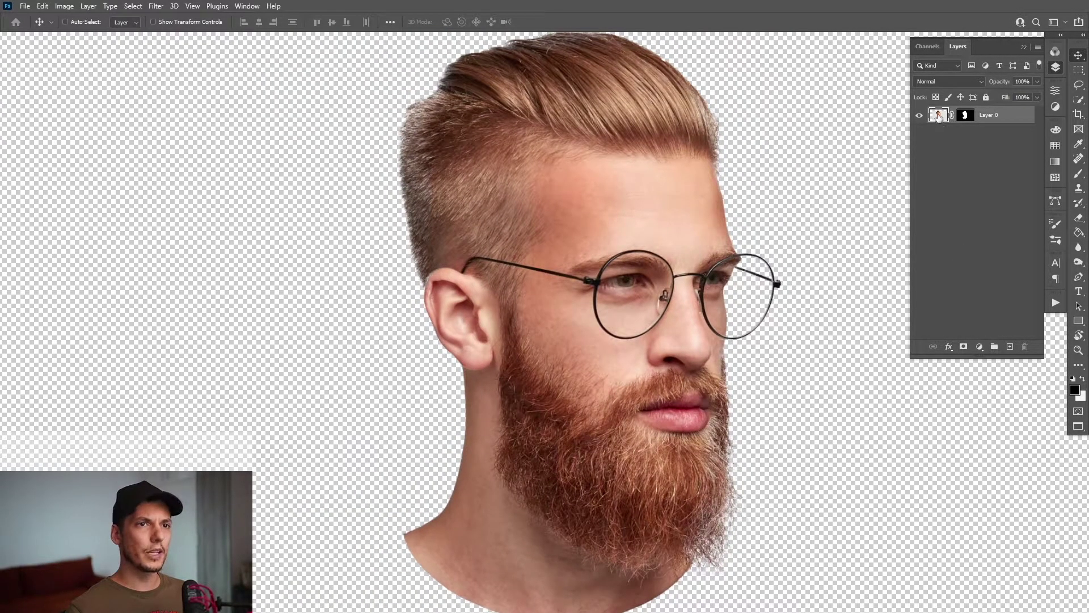
- Duplicate the masked layer and merge both head layers into Layer 0 copy
drag(938, 116, 1010, 346)
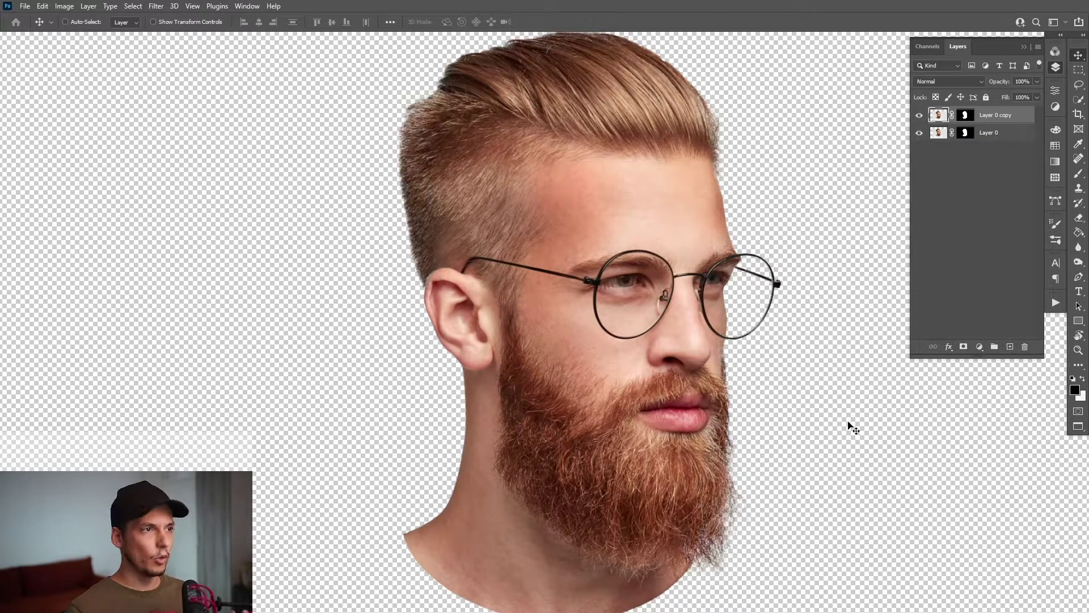
scroll(448, 97, up, 2)
scroll(448, 98, down, 3)
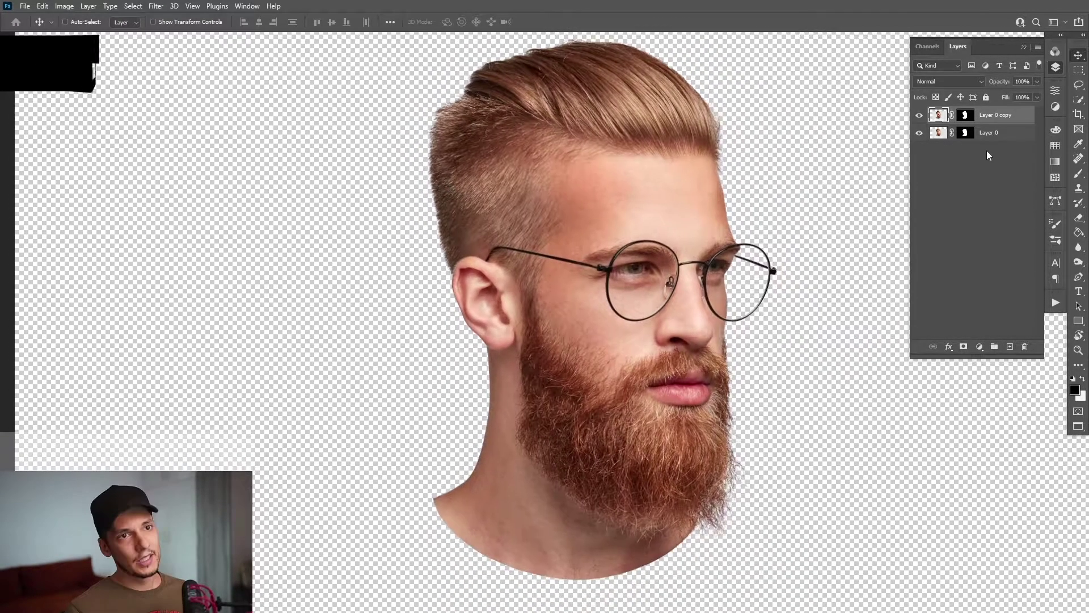
shift+click(996, 135)
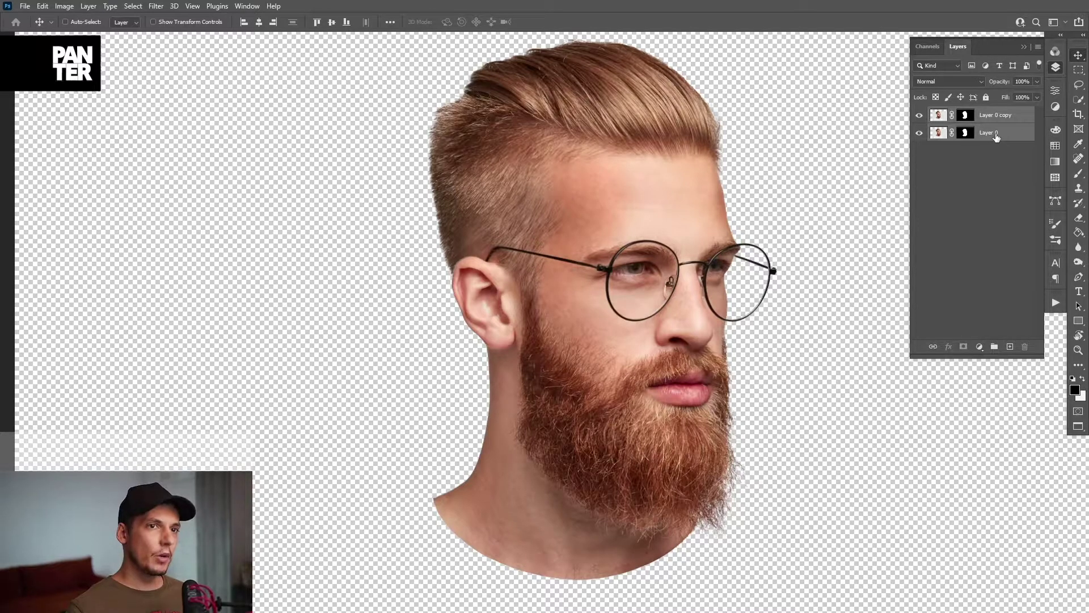
right_click(996, 135)
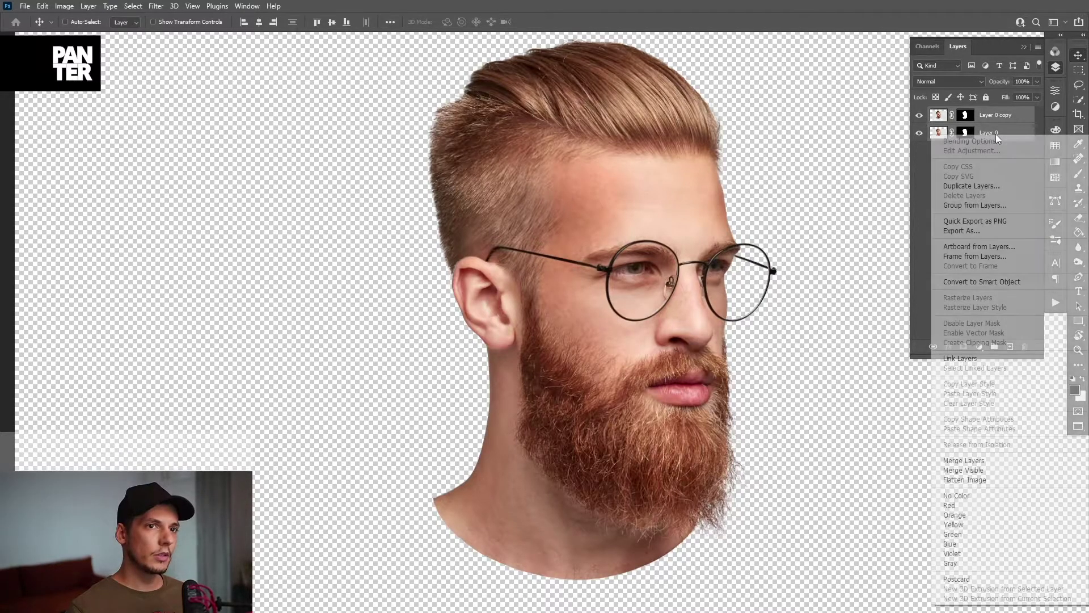
click(984, 461)
- Zoom in on the portrait and collapse the Layers panel
key(space)
drag(742, 335, 730, 326)
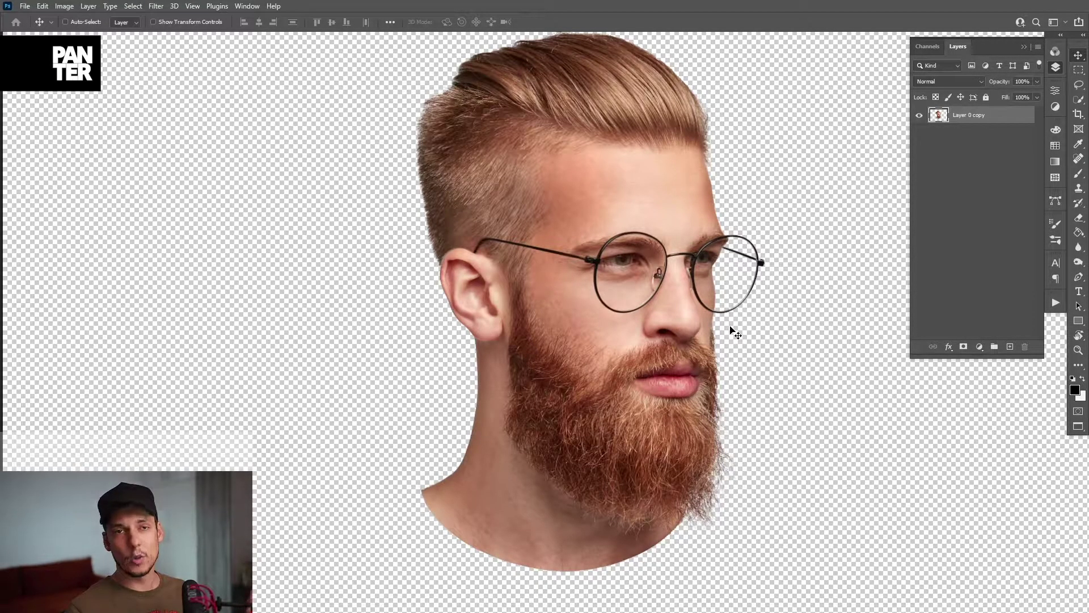
key(ctrl+plus)
click(1023, 47)
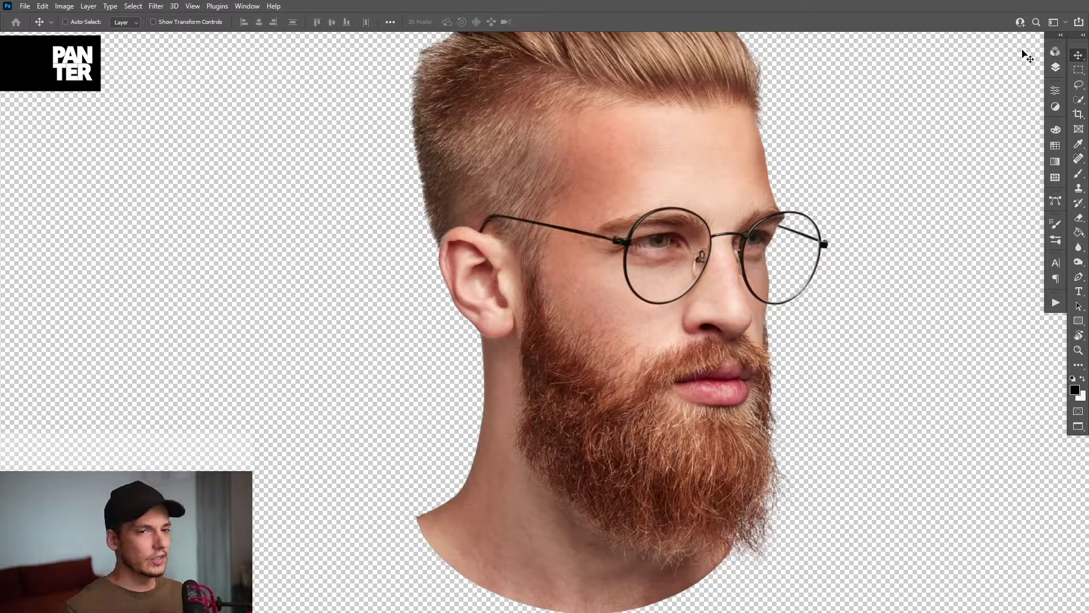
- Trace a Pen path along the lips and around the upper head, extending past the ear
click(1079, 278)
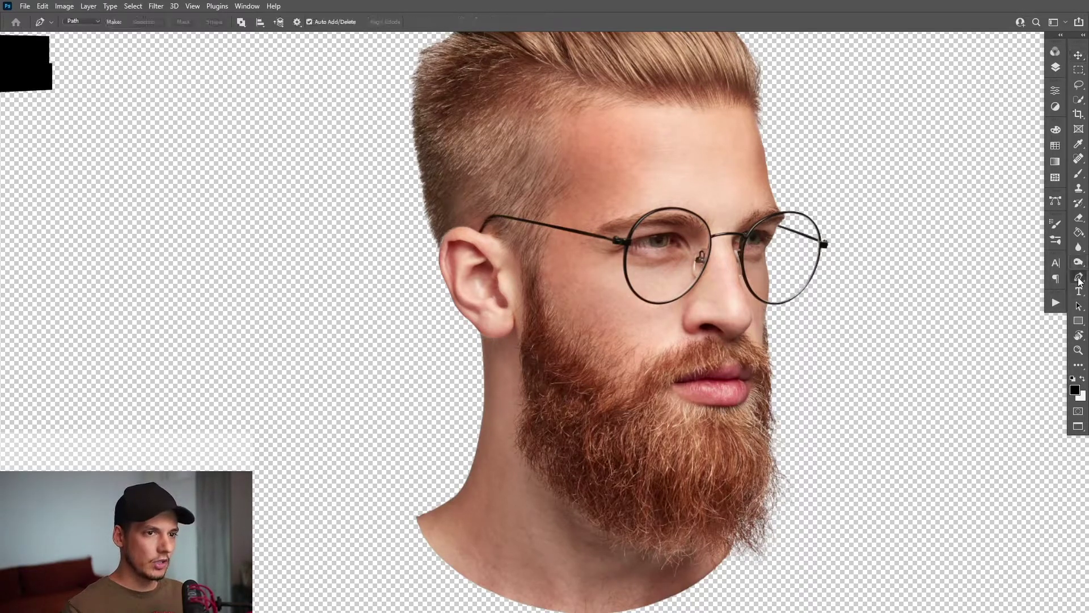
scroll(845, 397, up, 2)
scroll(845, 397, down, 2)
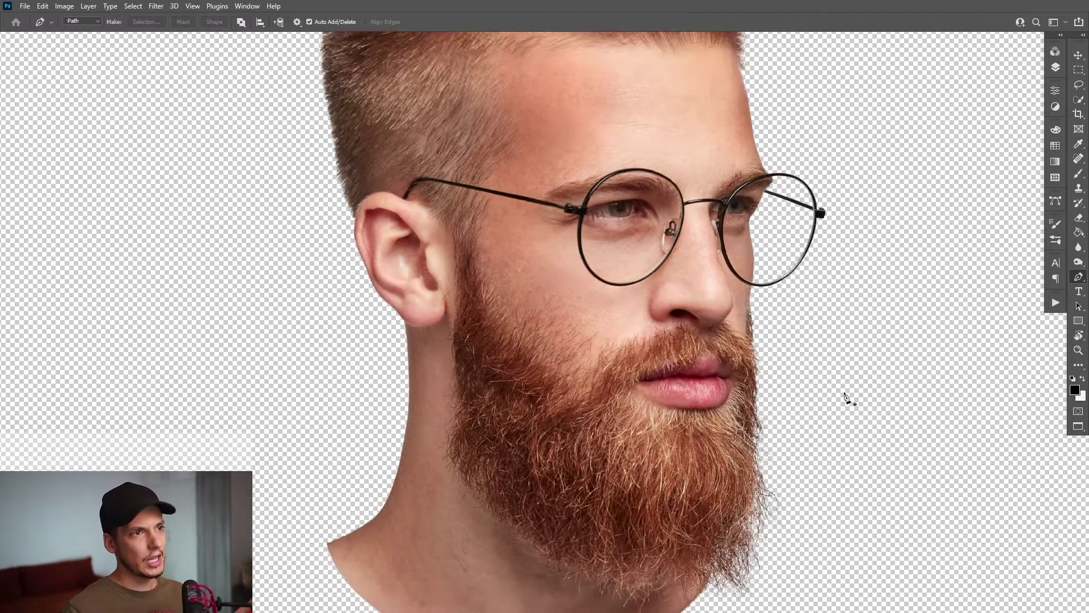
scroll(736, 352, up, 3)
scroll(736, 352, up, 1)
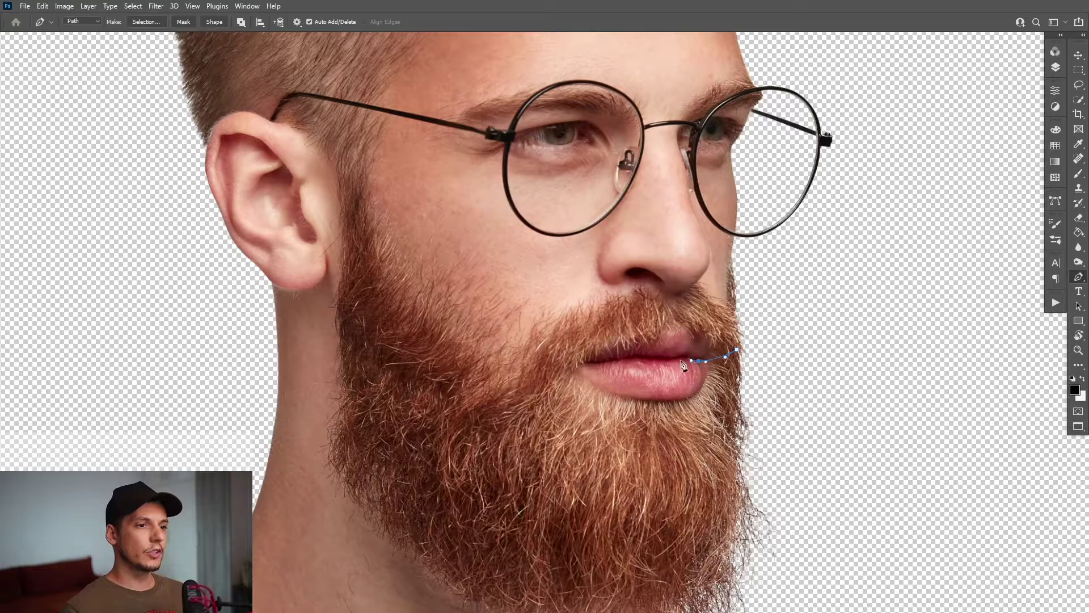
scroll(662, 365, up, 2)
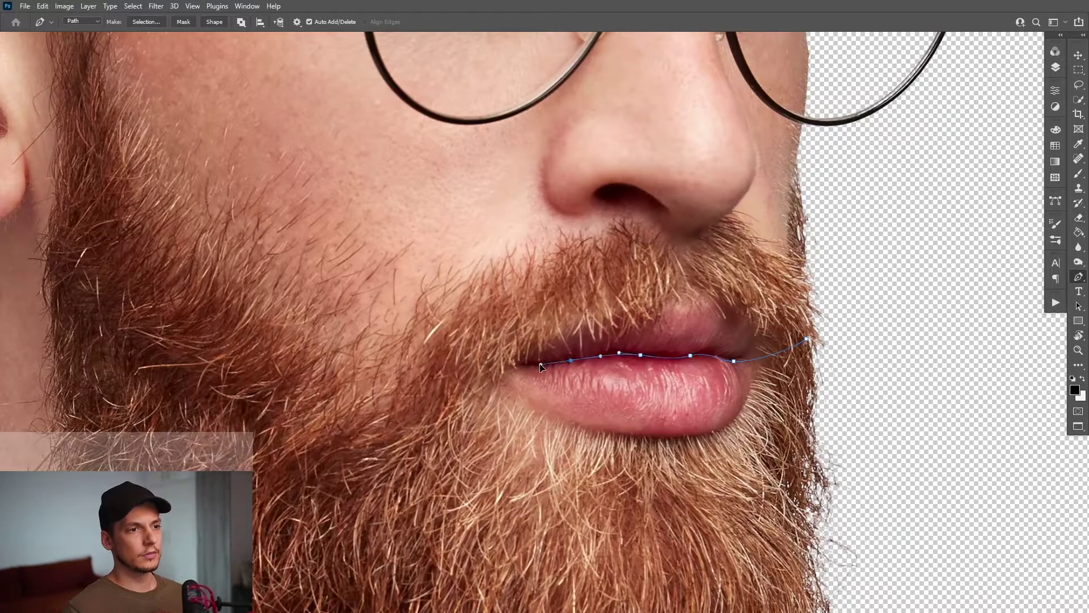
scroll(540, 366, down, 4)
click(366, 371)
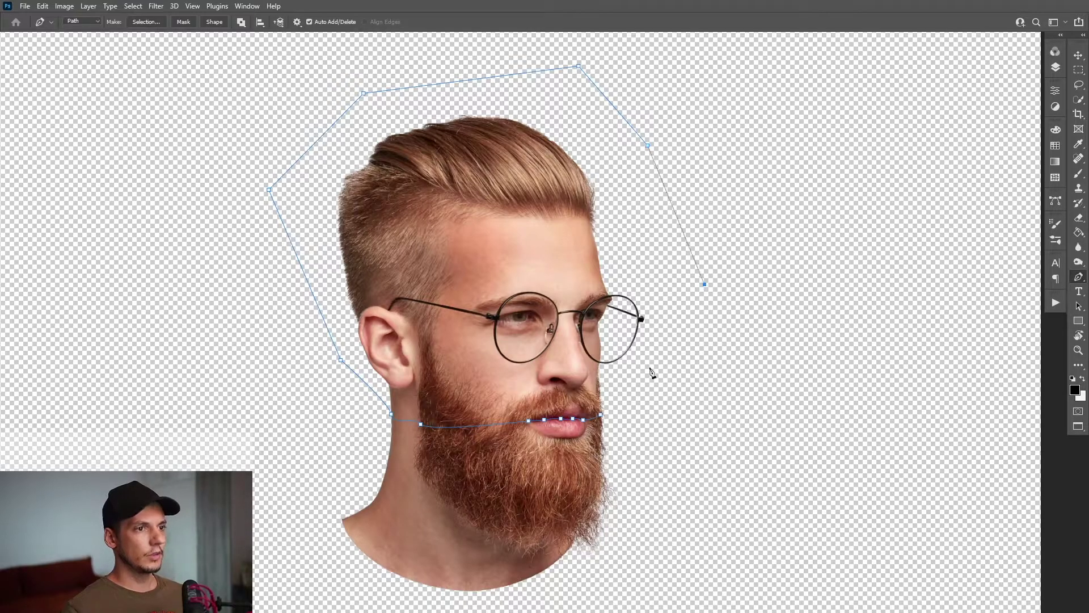
scroll(651, 371, up, 3)
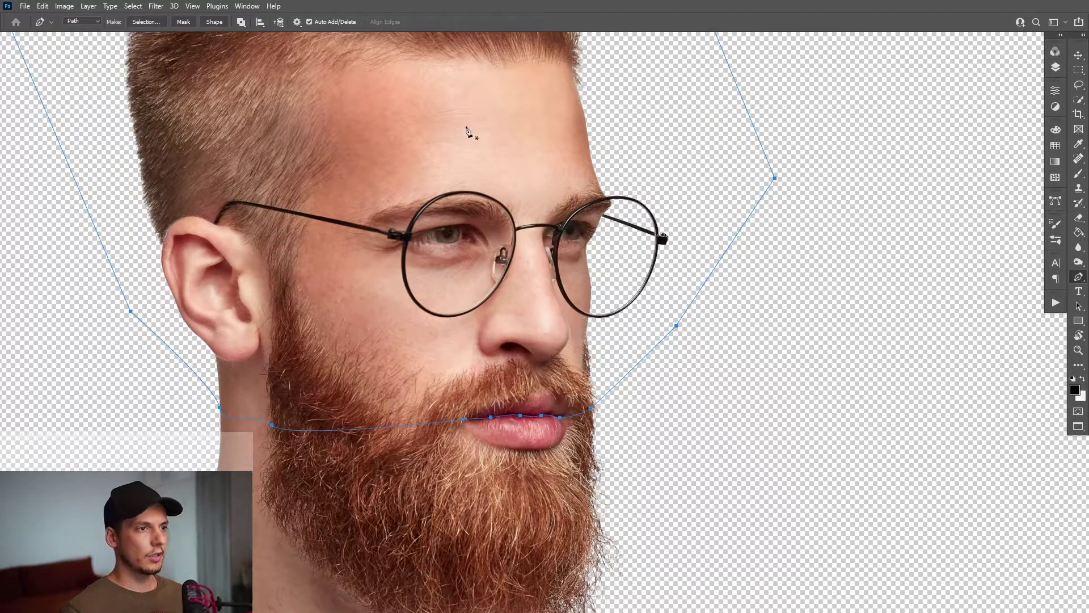
- Make the path a selection with 0 feather, then cut and paste the upper head as a new layer
right_click(469, 131)
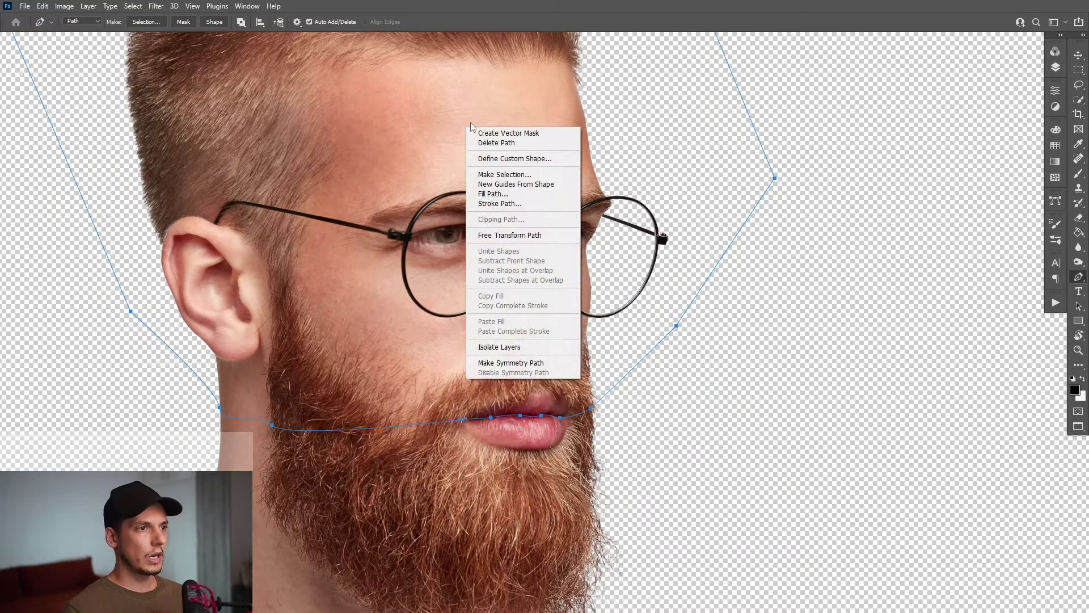
click(517, 177)
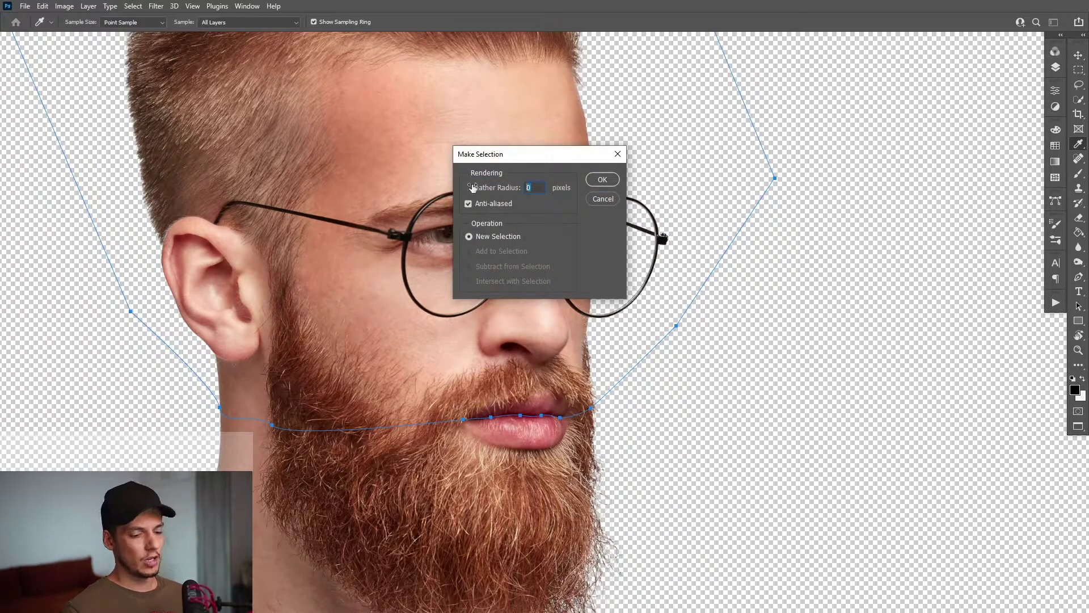
click(602, 180)
key(p)
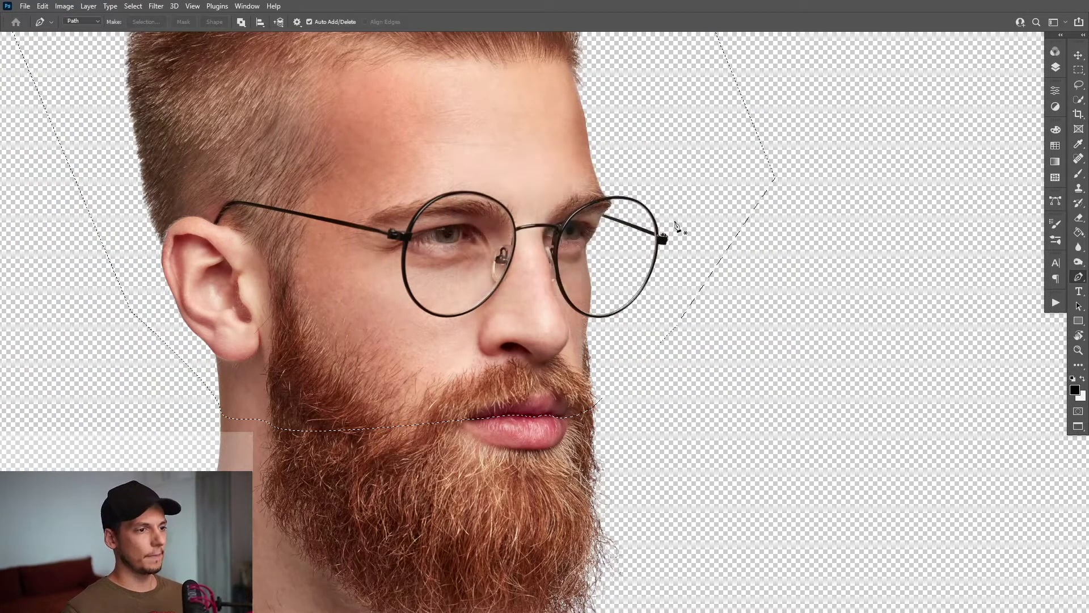
scroll(675, 229, down, 3)
key(space)
drag(624, 204, 676, 244)
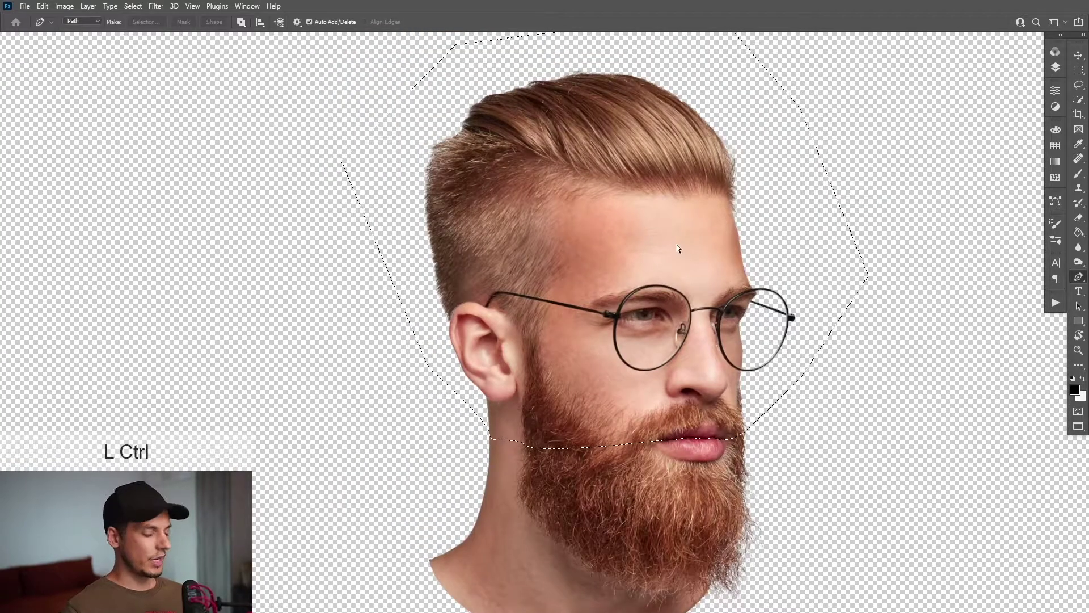
key(ctrl+x)
key(ctrl+v)
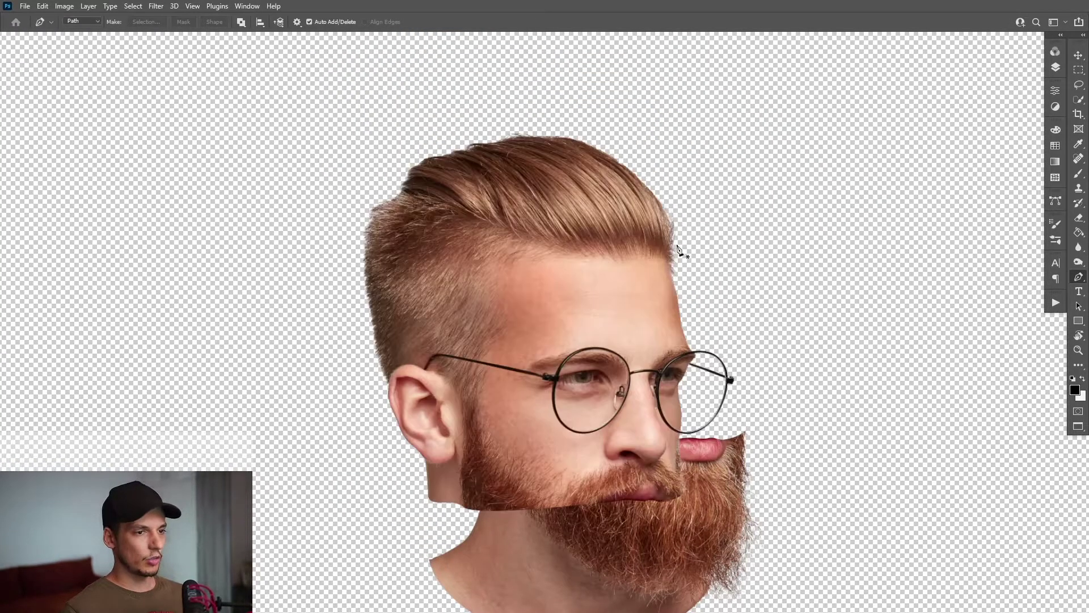
- Move the pasted upper head upward and rotate it about 6° clockwise, opening a mouth gap
key(v)
drag(587, 381, 643, 307)
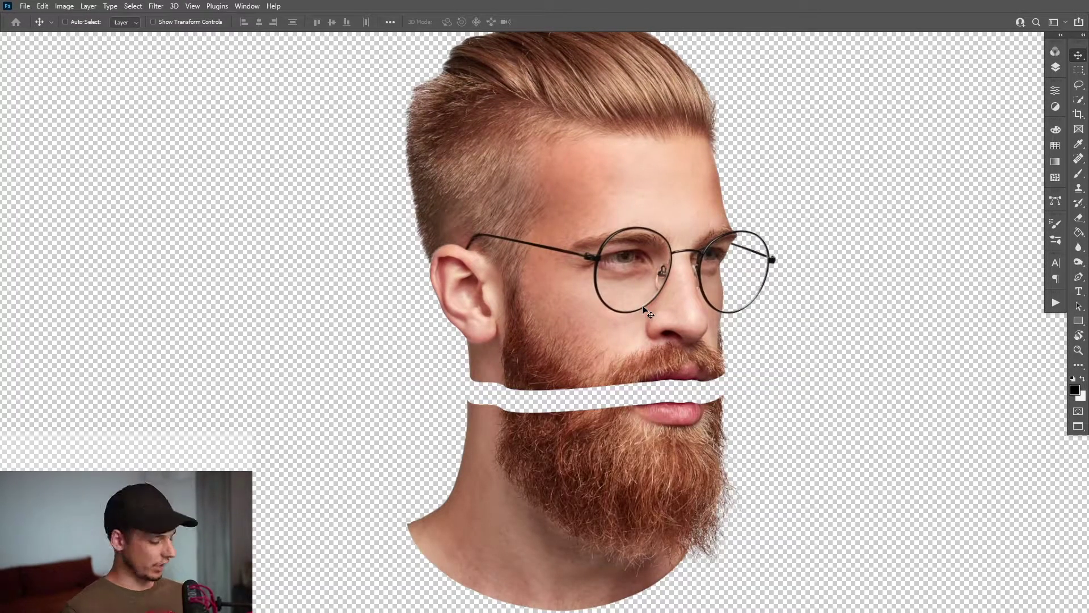
key(ctrl+t)
drag(803, 268, 806, 294)
key(Return)
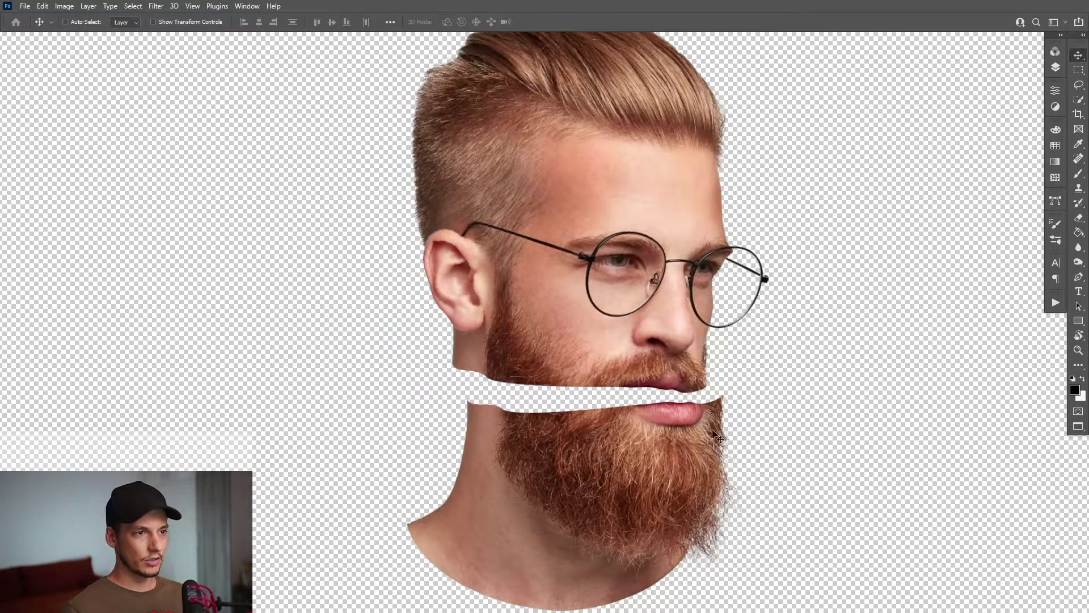
scroll(712, 433, up, 2)
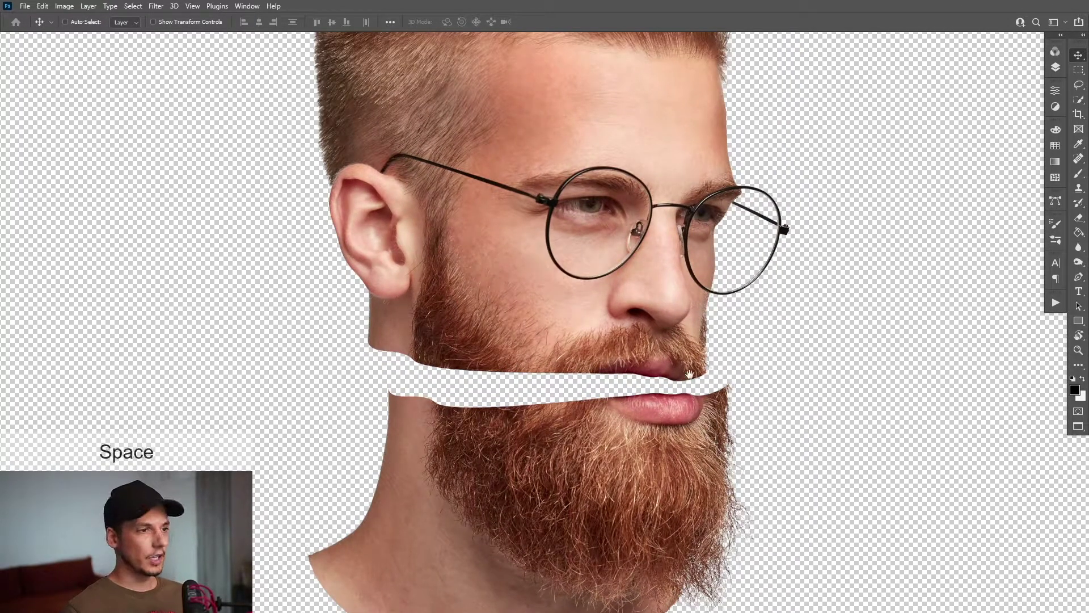
drag(689, 374, 689, 349)
- Hide Layer 1, create a new Layer 2, and drag it below Layer 0 copy
click(1055, 67)
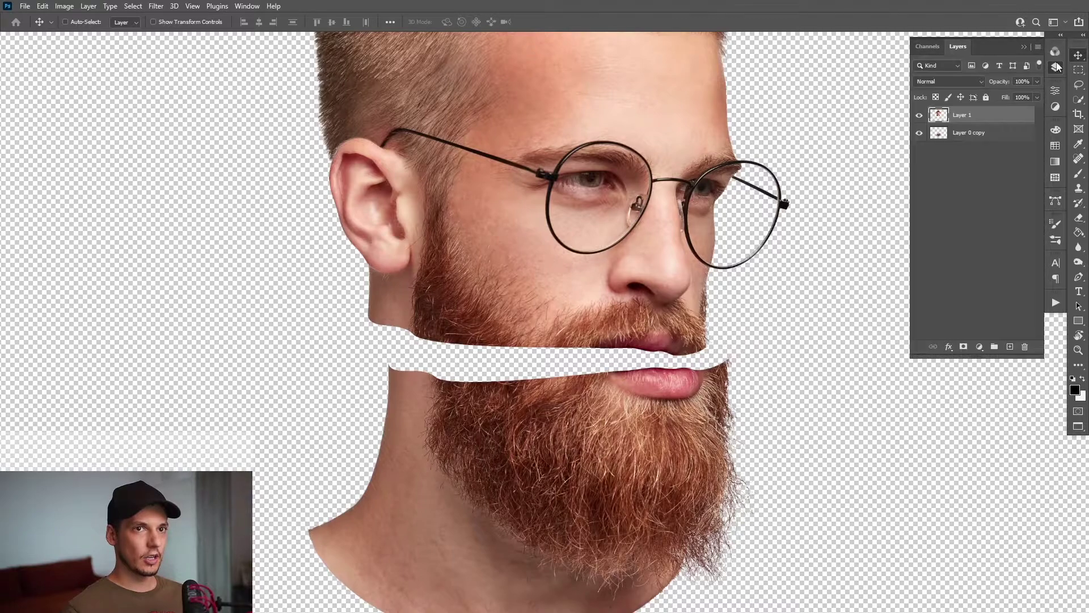
click(919, 115)
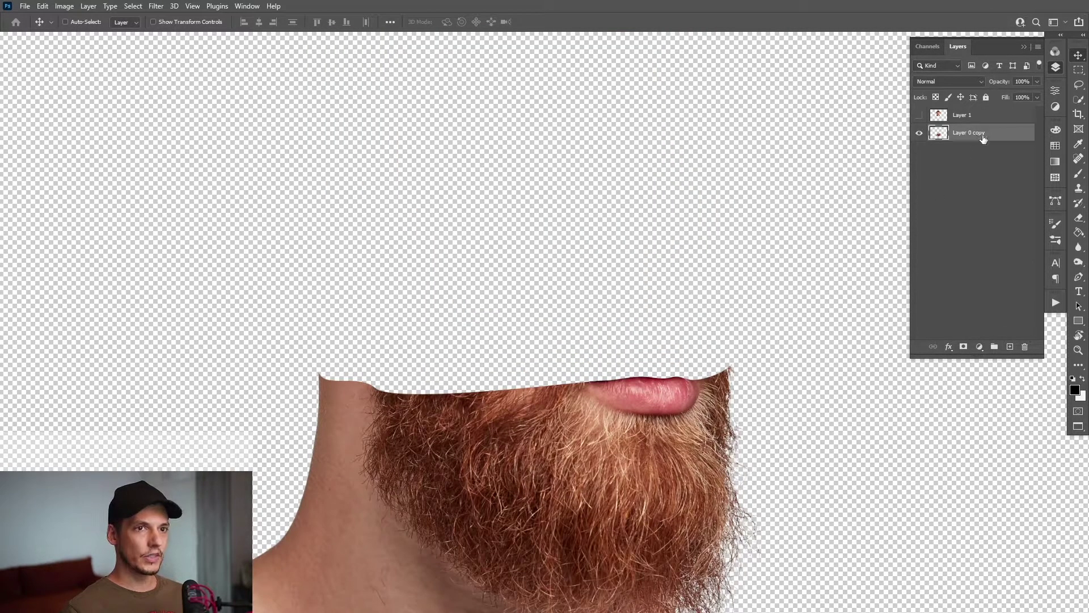
click(1009, 347)
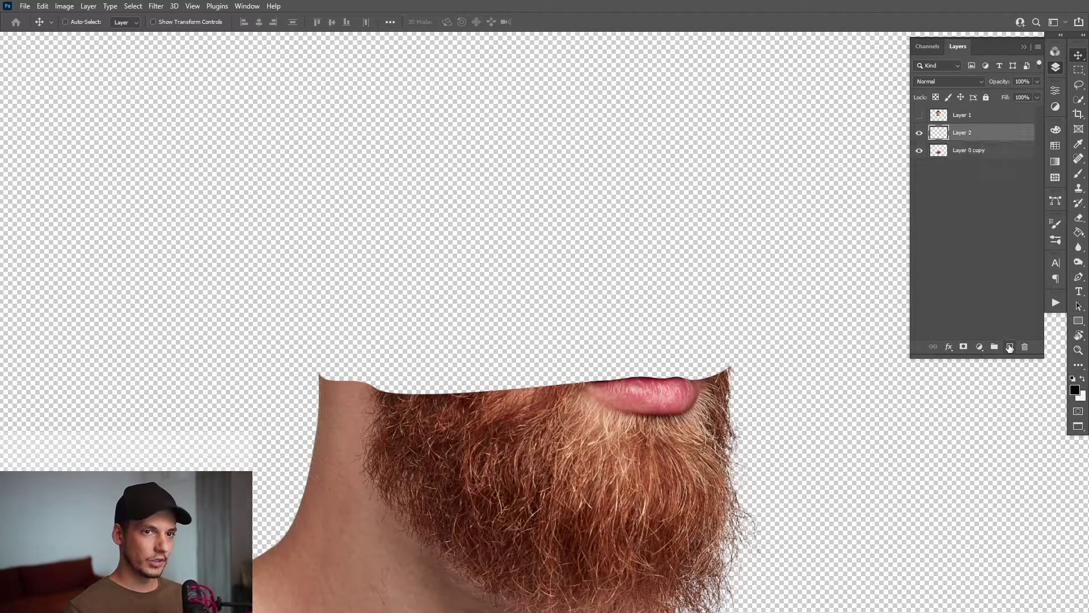
drag(987, 136, 981, 166)
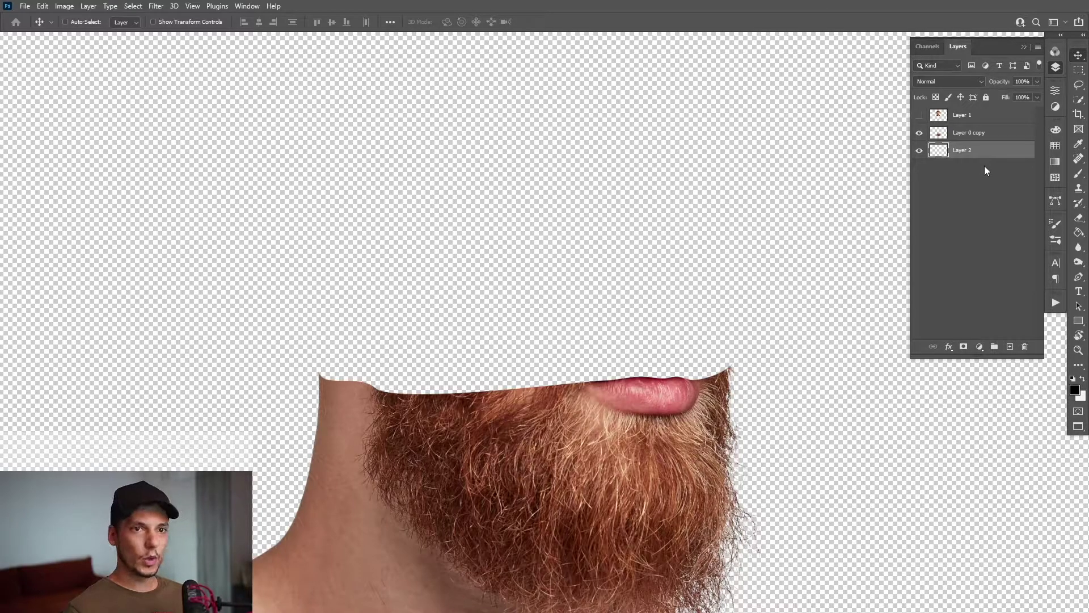
click(1076, 277)
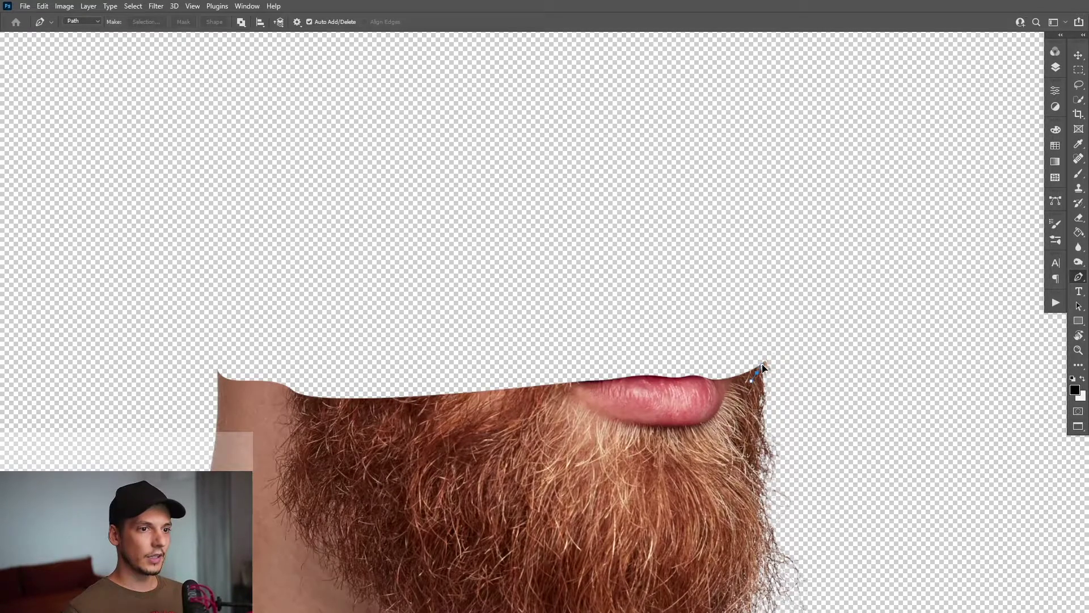
- Draw a closed curved Pen path over the mouth gap above the lower lip and turn it into a selection
click(763, 365)
drag(681, 328, 582, 325)
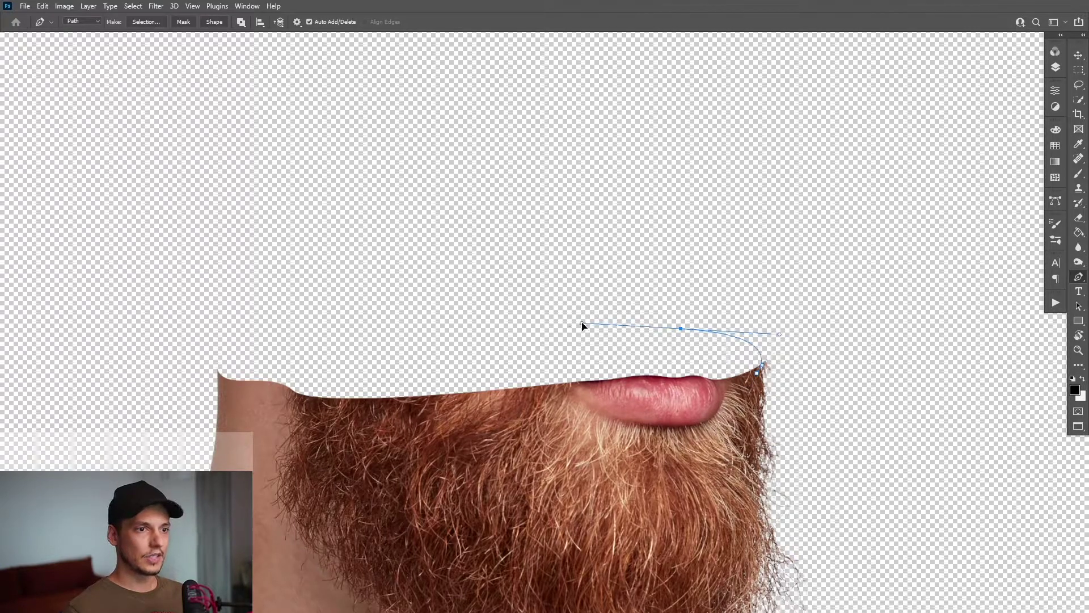
drag(314, 314, 287, 325)
drag(218, 375, 221, 399)
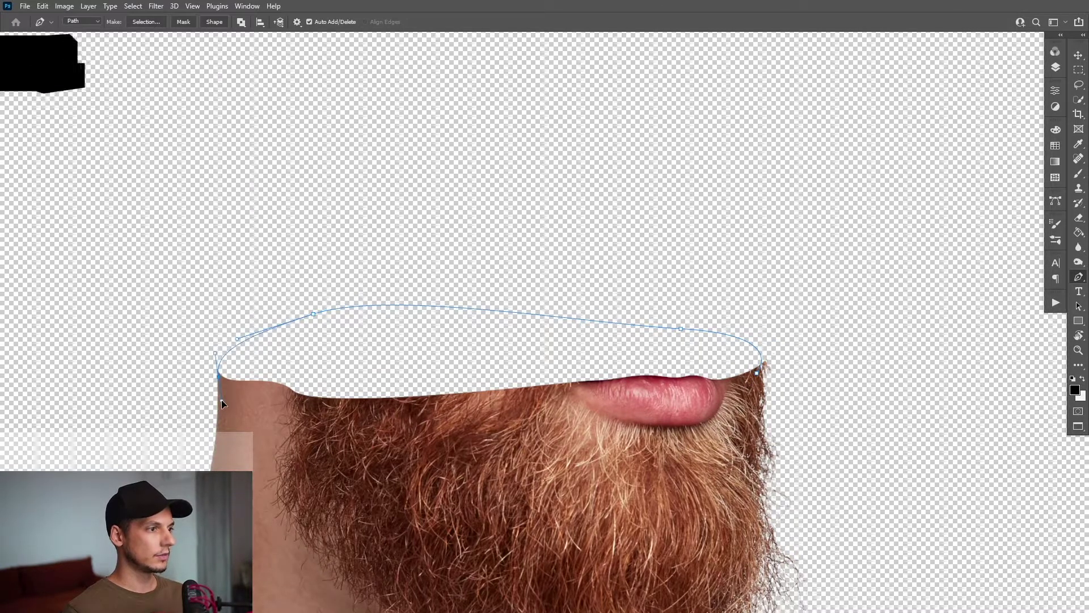
drag(396, 426, 431, 427)
click(729, 405)
click(759, 373)
right_click(481, 346)
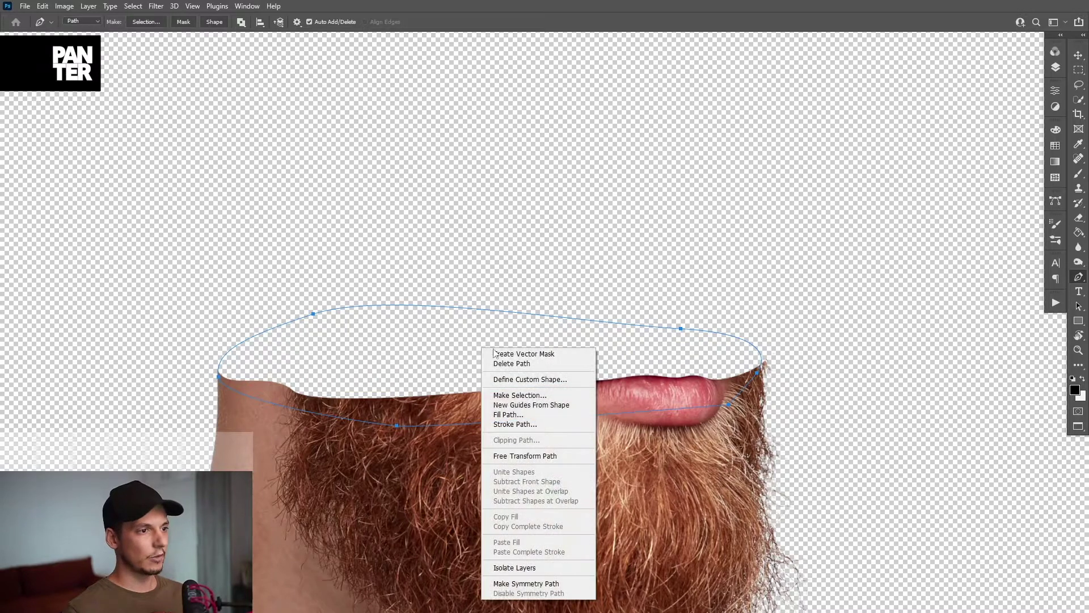
click(511, 395)
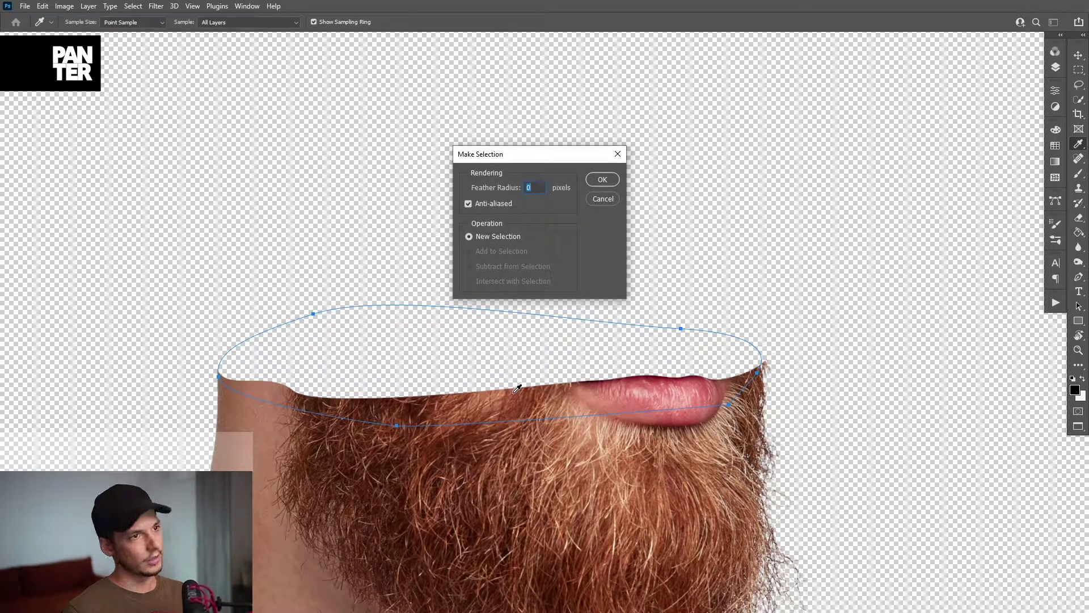
key(Return)
- Fill the mouth-gap selection with black using the Paint Bucket tool
scroll(515, 397, down, 1)
scroll(515, 397, down, 2)
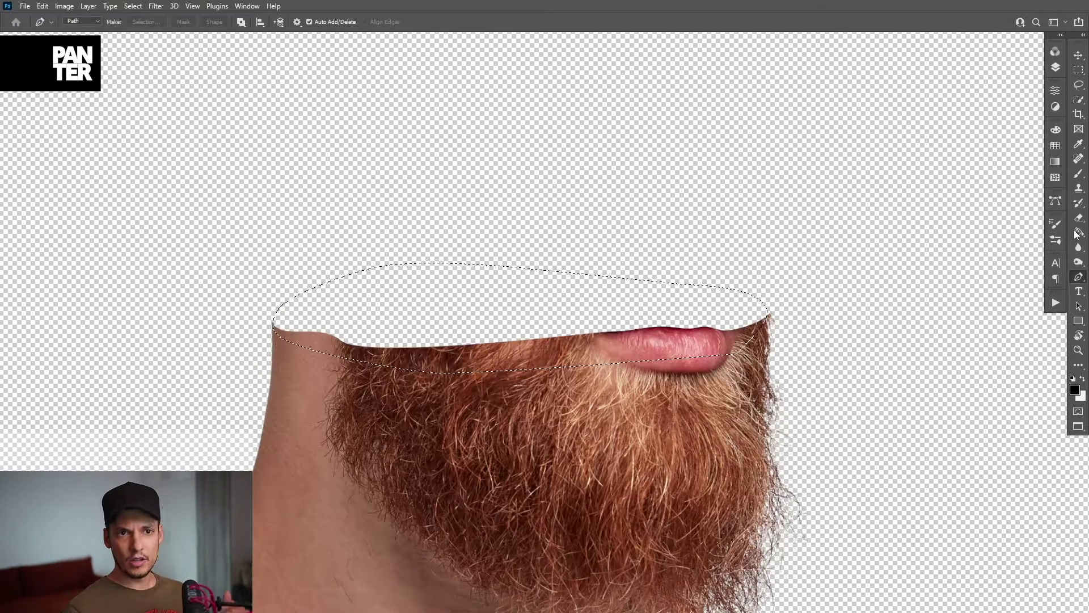
key(g)
key(shift+g)
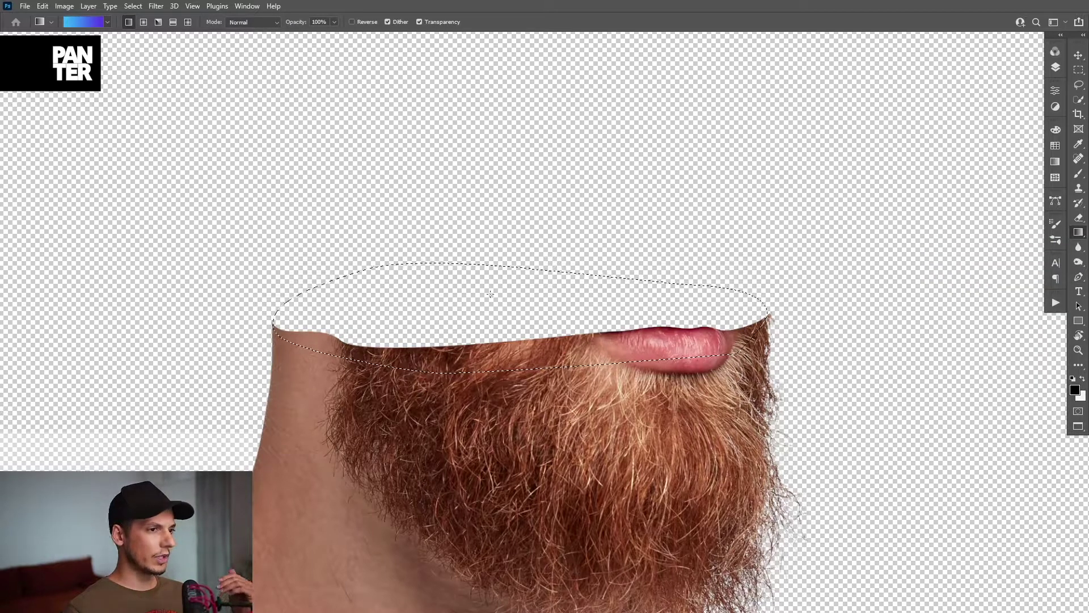
right_click(1078, 232)
click(1033, 244)
click(473, 332)
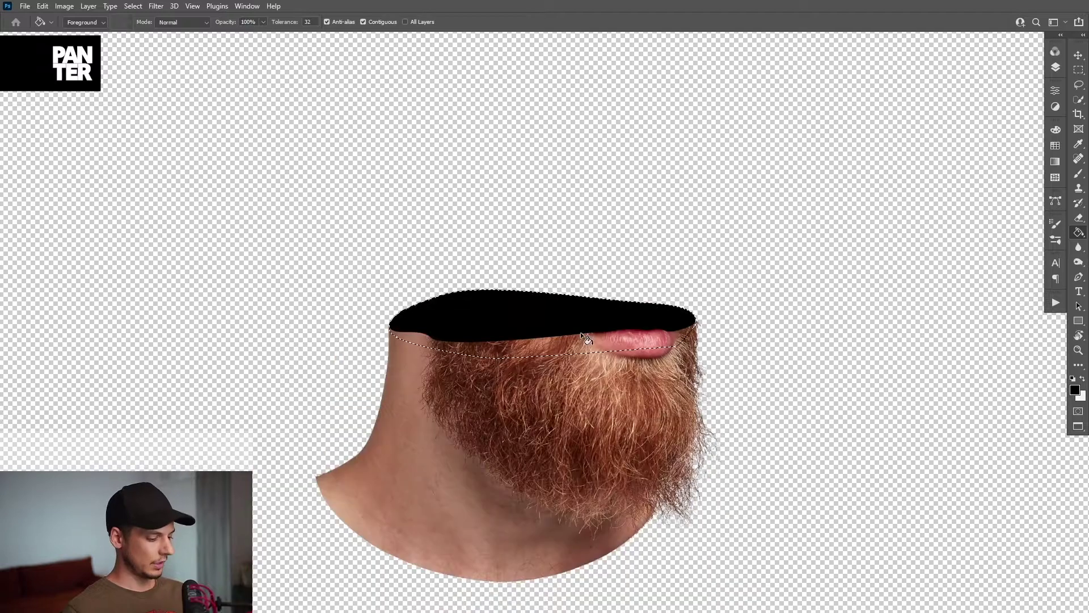
scroll(630, 312, up, 1)
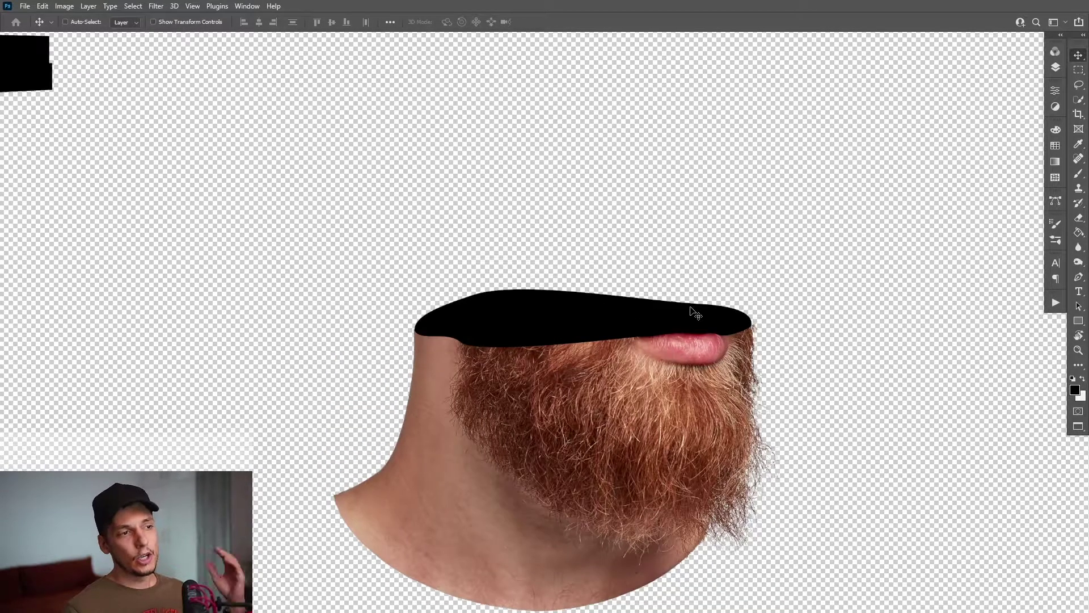
scroll(703, 312, up, 2)
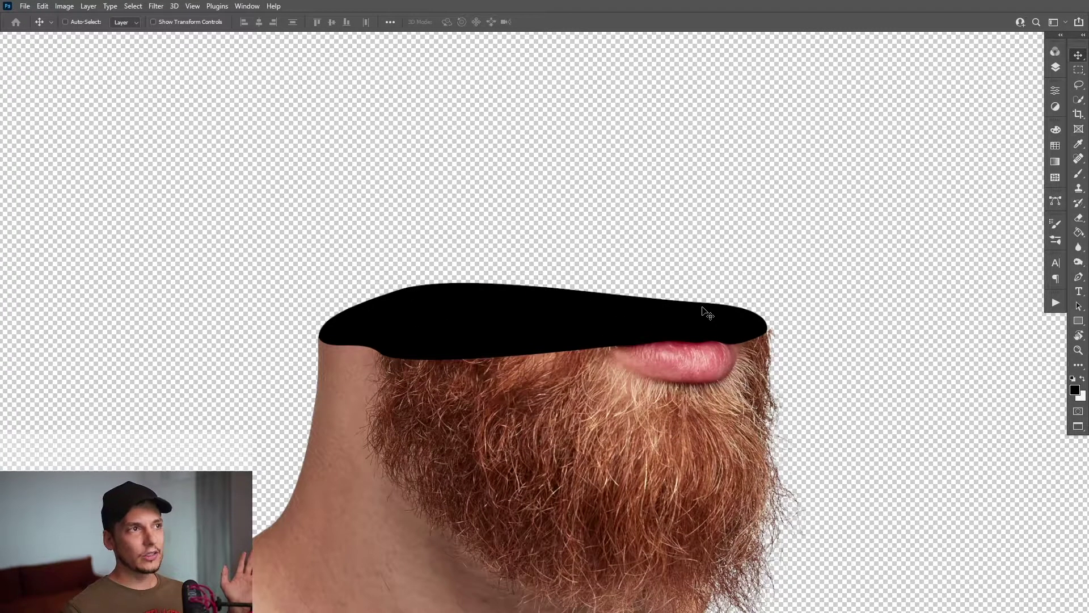
- Warp the black mouth shape with Ctrl+T, dragging its top edge upward into a smoother ellipse
key(ctrl+t)
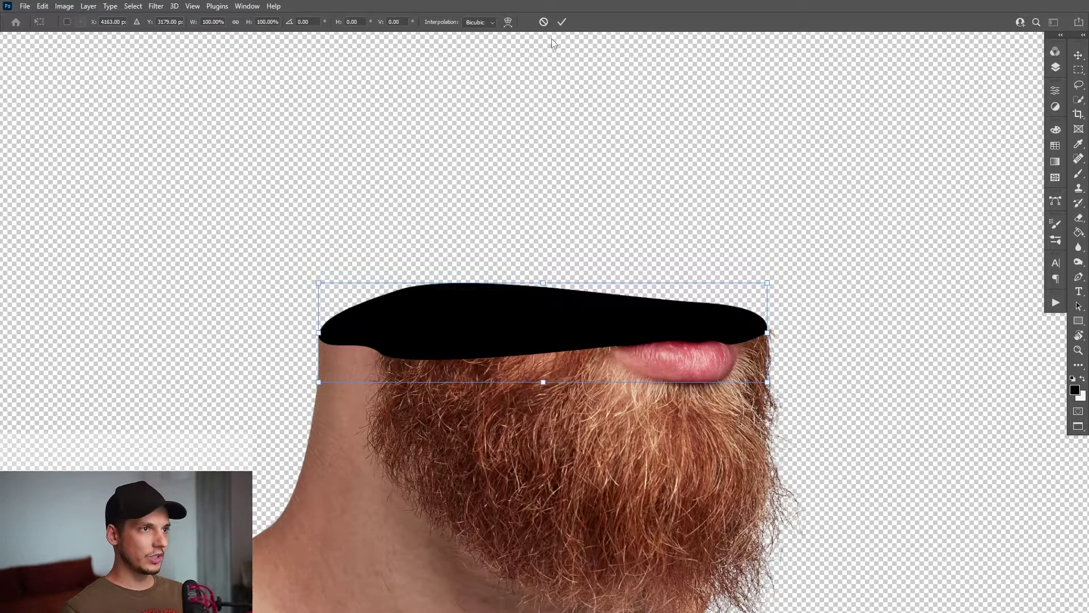
click(508, 22)
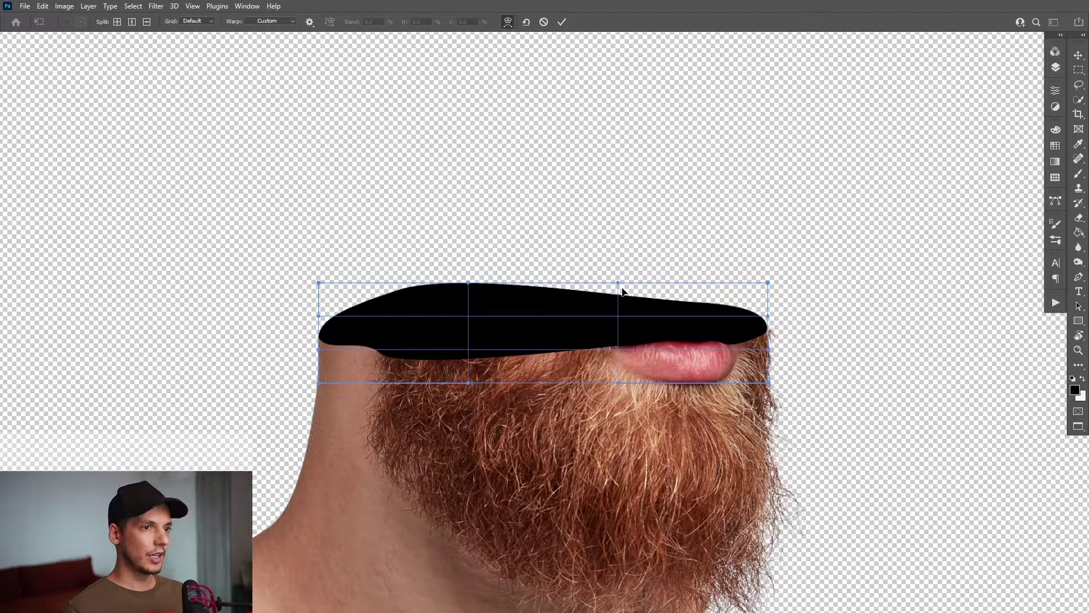
drag(617, 293, 628, 288)
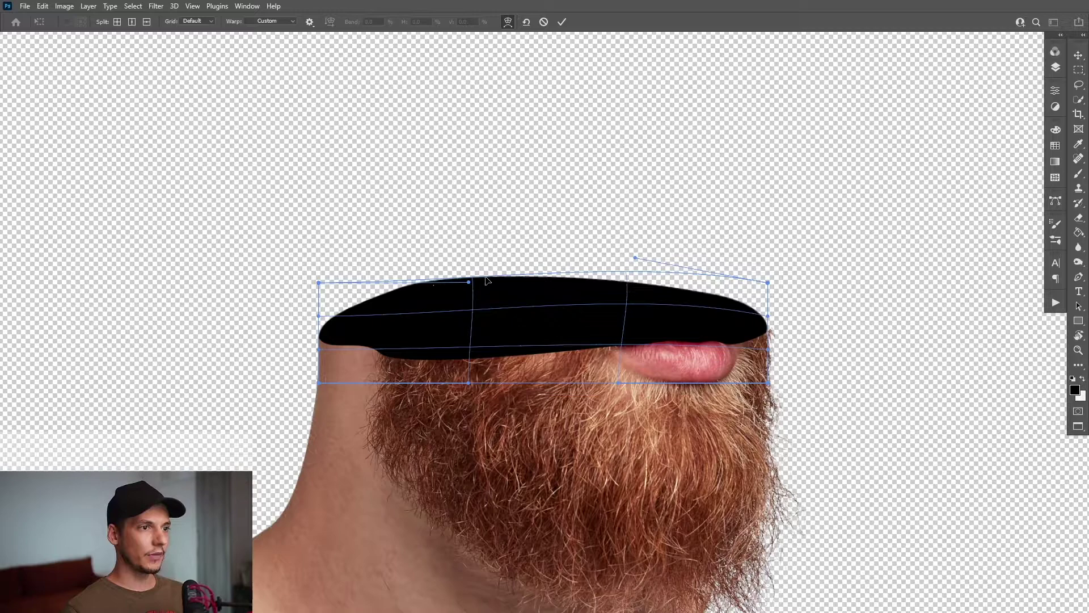
key(Return)
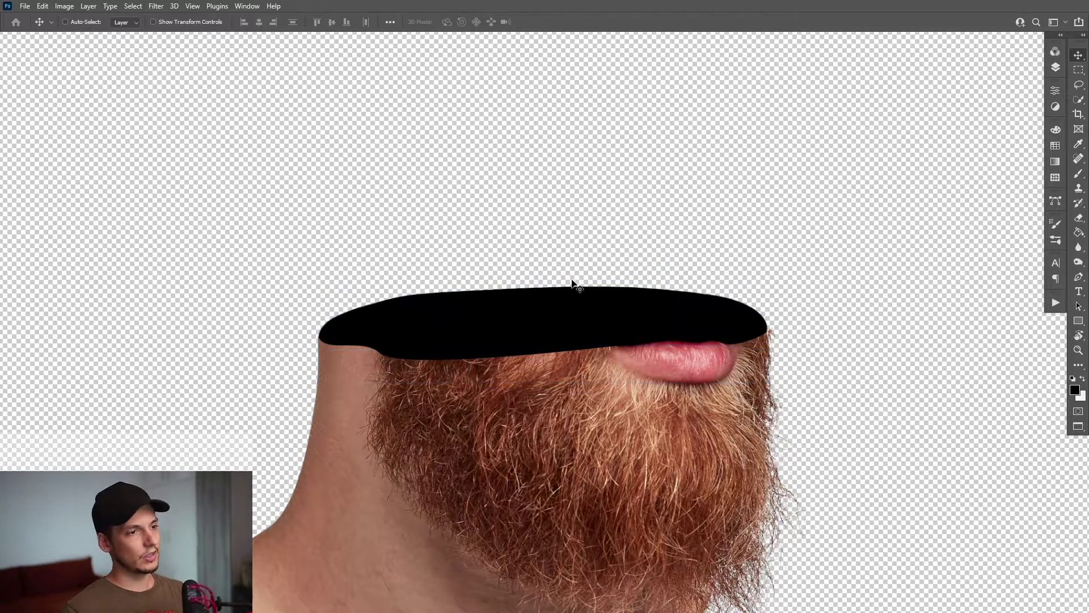
scroll(574, 287, down, 3)
scroll(677, 303, up, 2)
scroll(678, 303, down, 2)
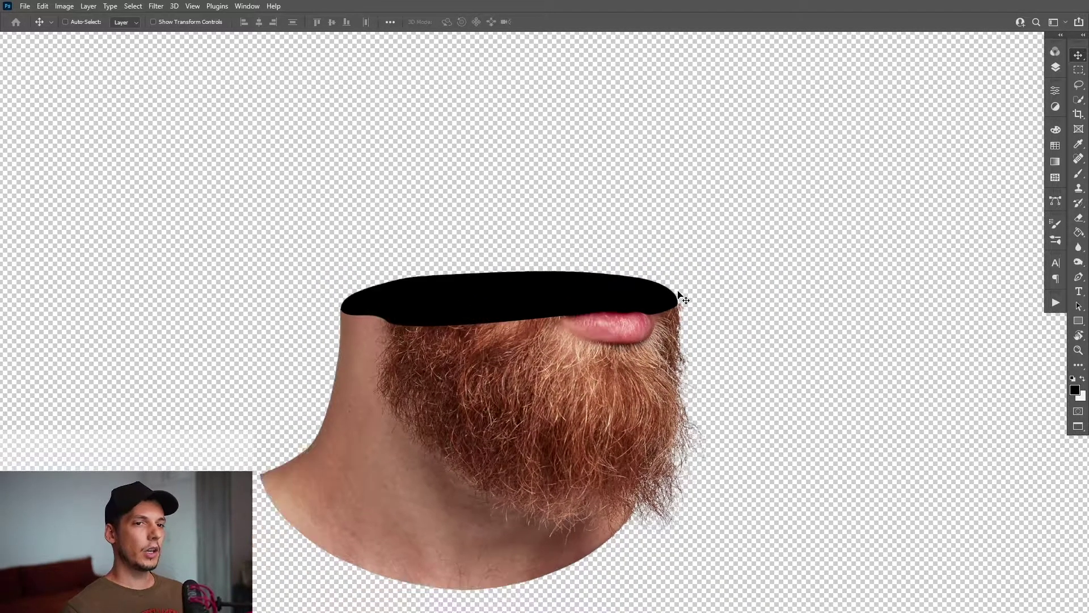
click(1055, 67)
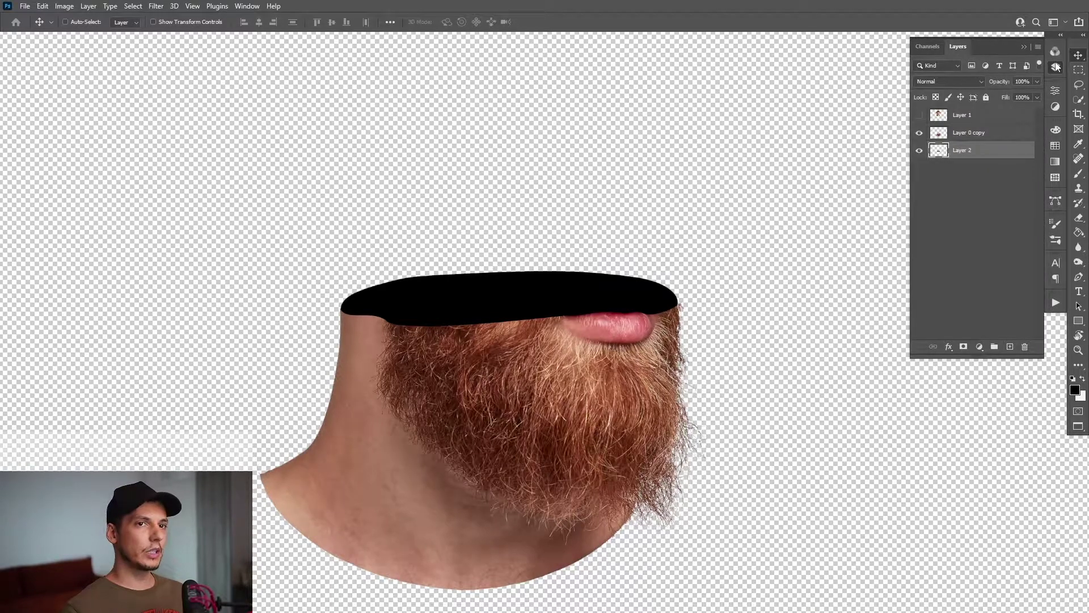
- Make Layer 1 visible again and drag the upper head right over the black mouth gap
double_click(999, 152)
drag(800, 163, 915, 195)
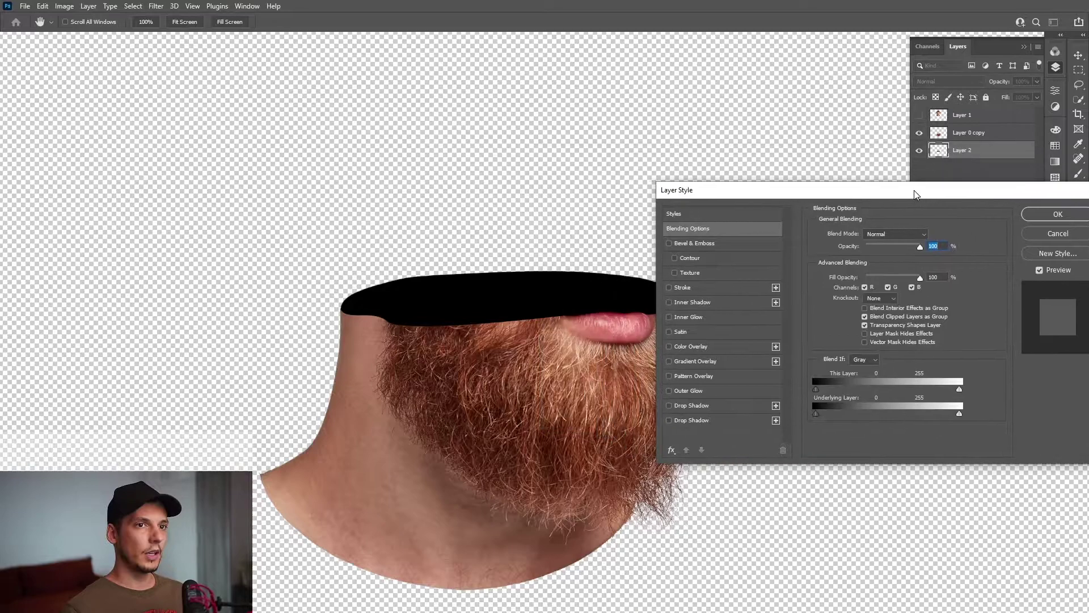
key(Escape)
click(919, 116)
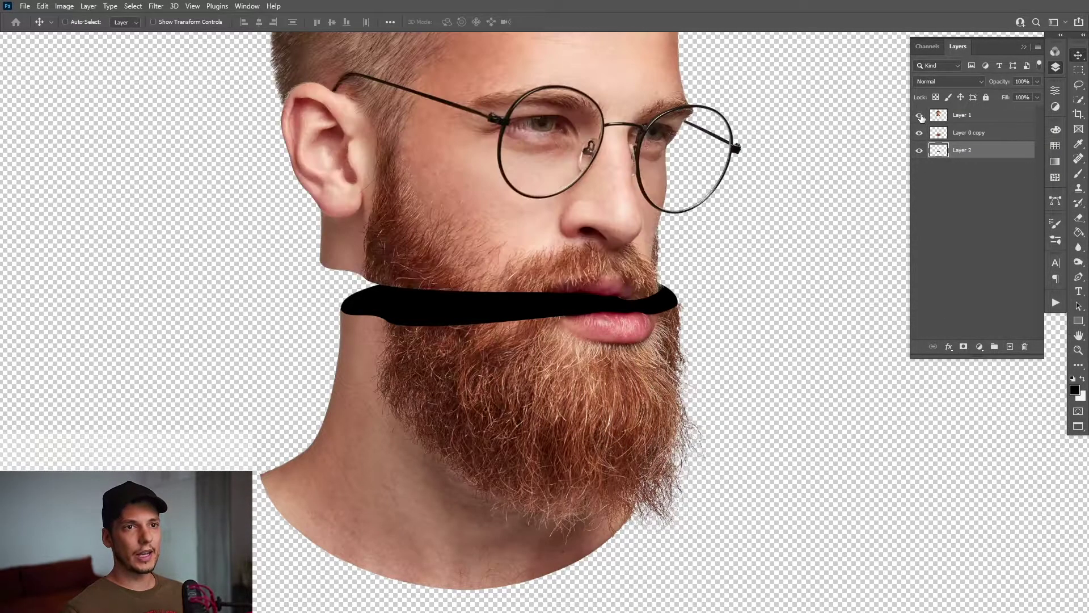
scroll(698, 284, down, 2)
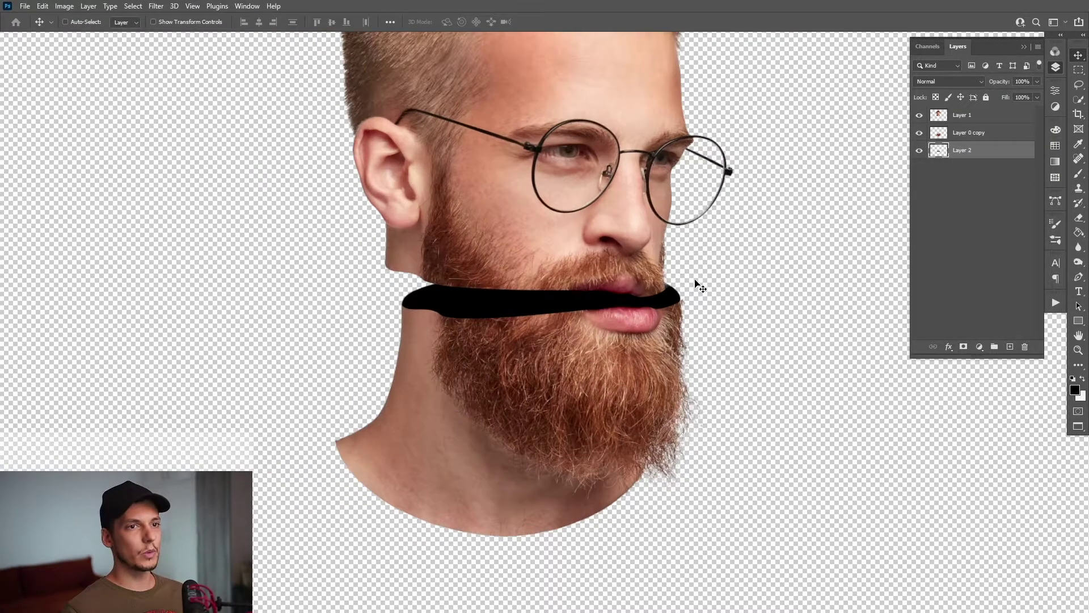
click(977, 117)
drag(603, 171, 623, 172)
scroll(778, 226, down, 3)
scroll(635, 251, up, 4)
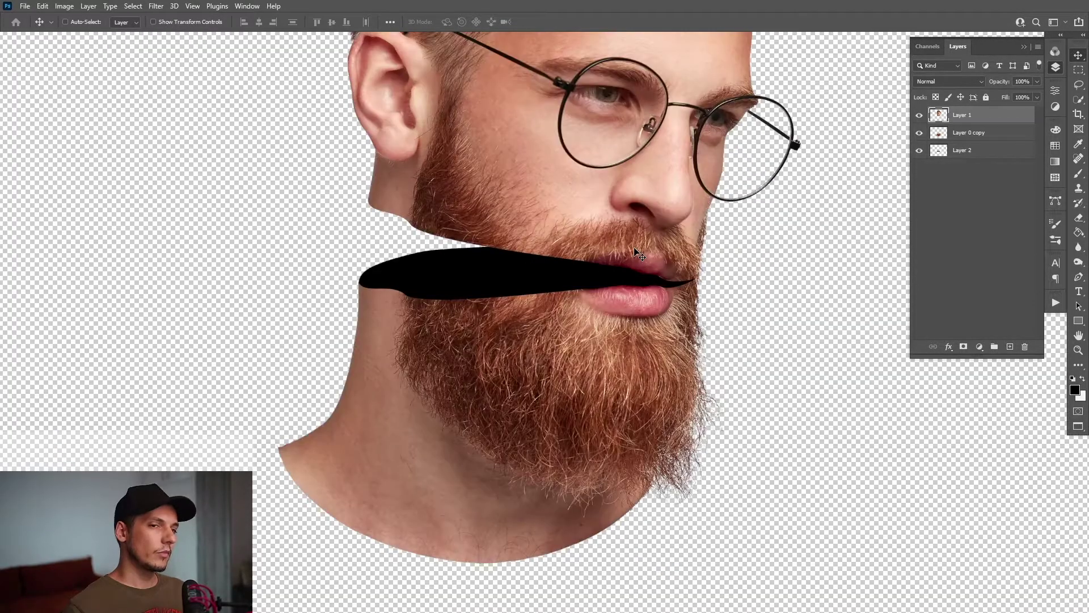
scroll(636, 252, up, 1)
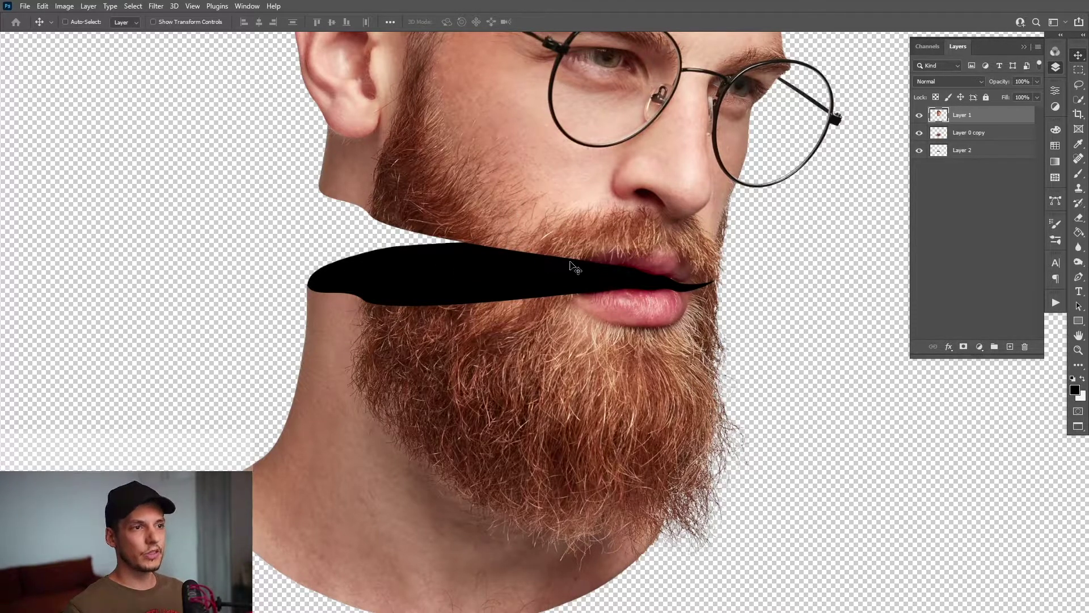
key(space)
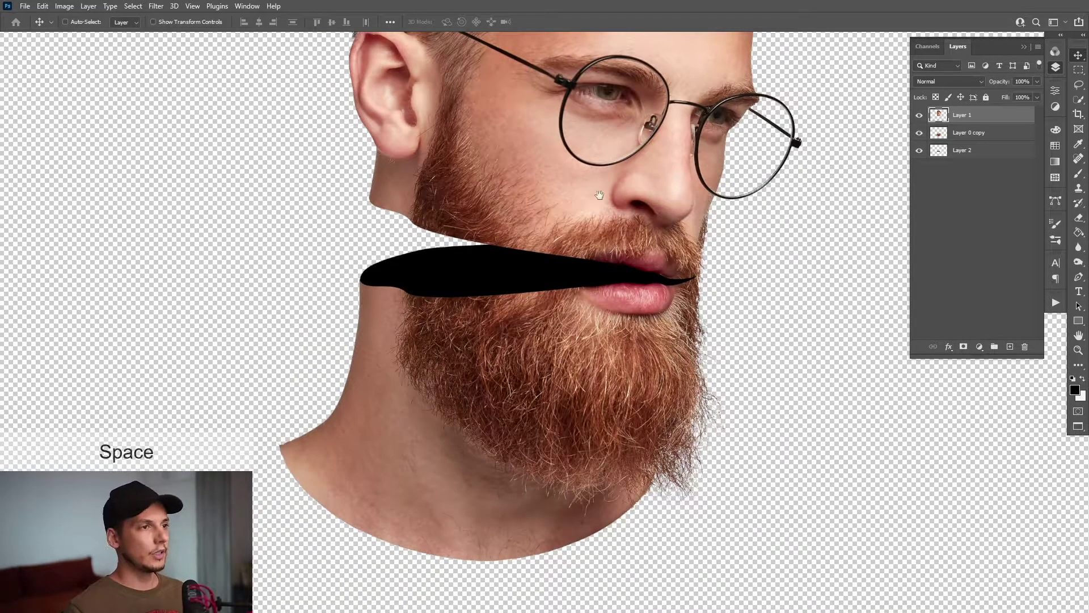
drag(599, 196, 619, 215)
- Give Layer 2's black mouth shape a yellow-to-red Gradient Overlay angled horizontally at 175°
click(975, 150)
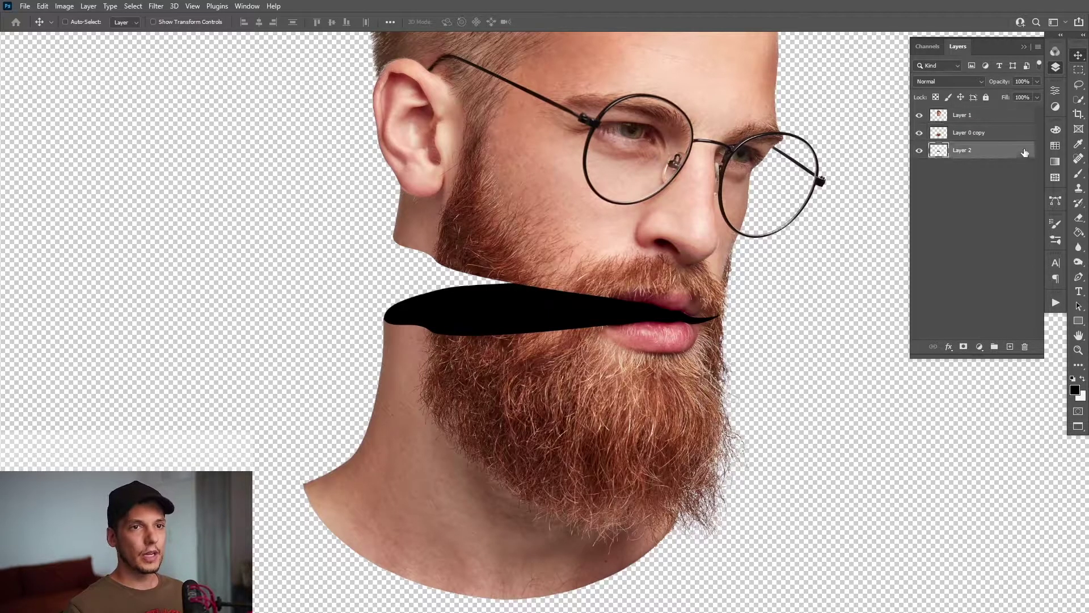
double_click(994, 156)
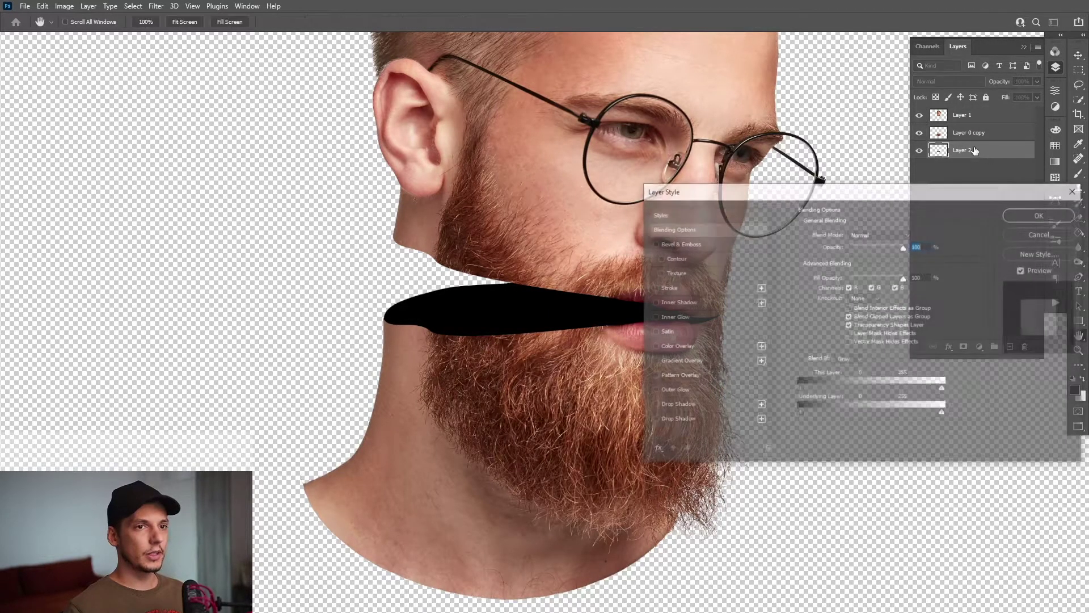
drag(773, 195, 856, 107)
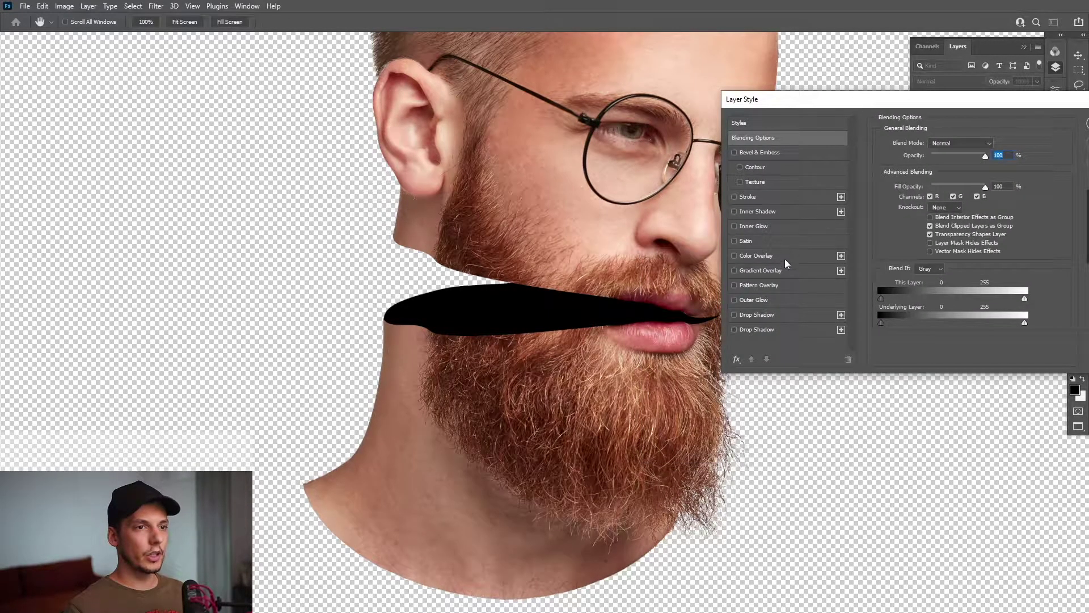
click(760, 270)
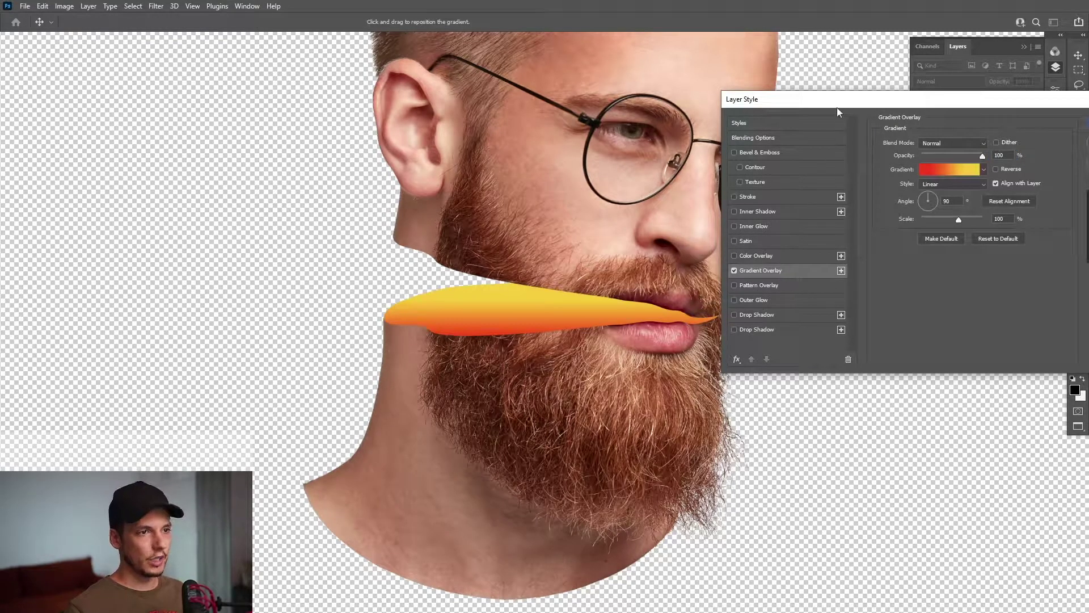
drag(835, 98, 877, 94)
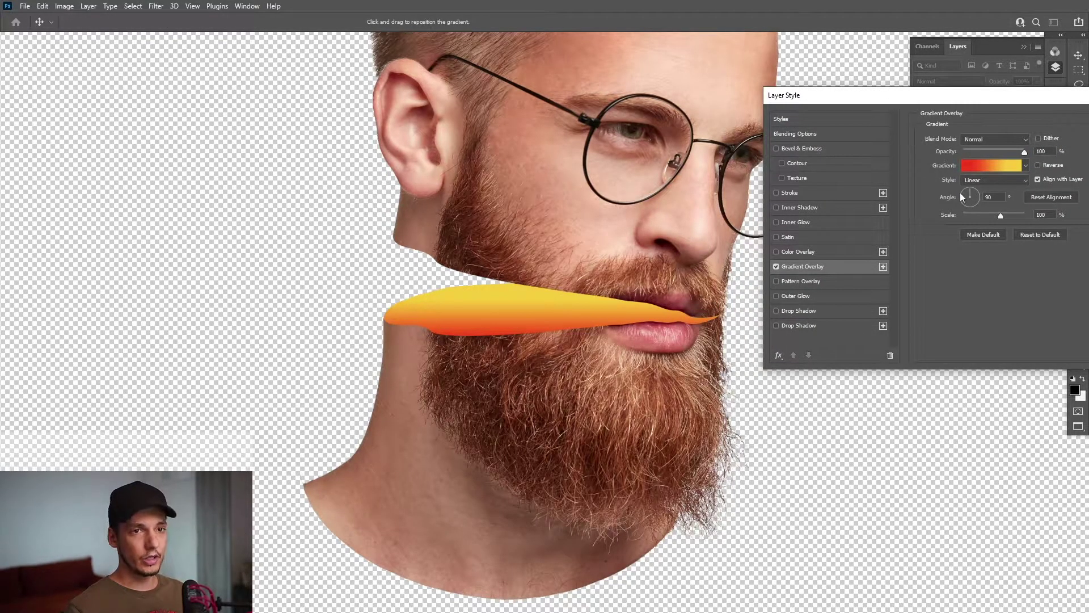
drag(969, 198, 962, 196)
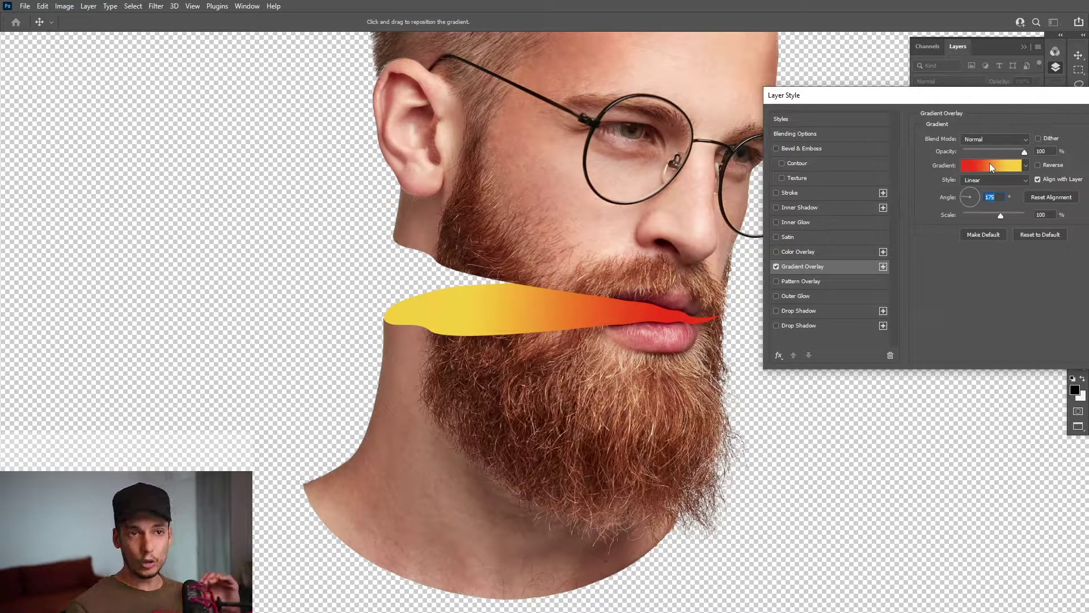
click(990, 165)
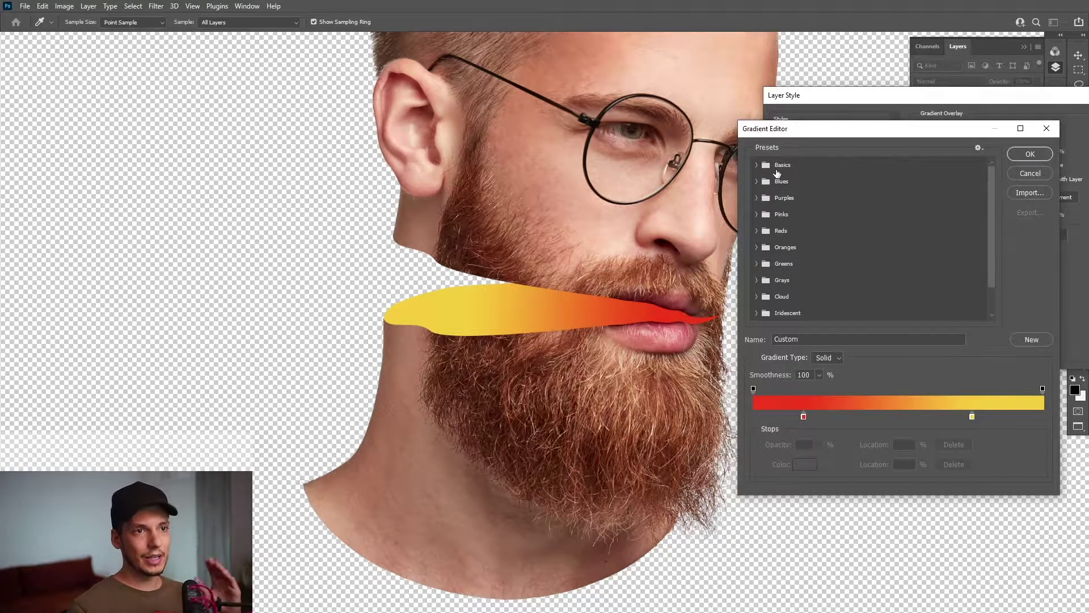
- Change the mouth gradient to a teal-to-purple Blues preset and nudge the upper head right
click(757, 181)
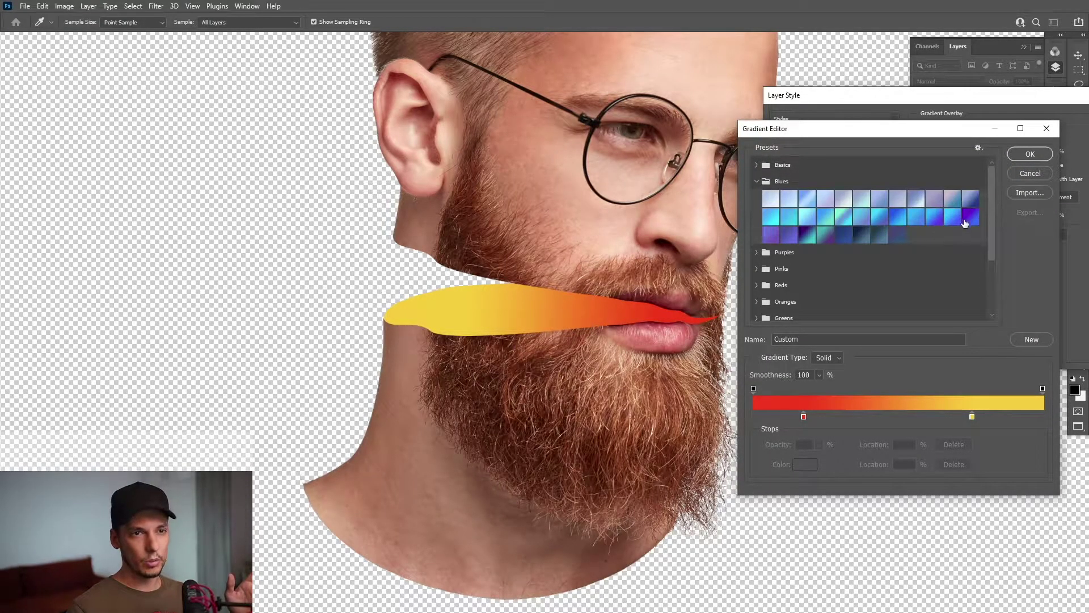
click(843, 217)
click(1015, 154)
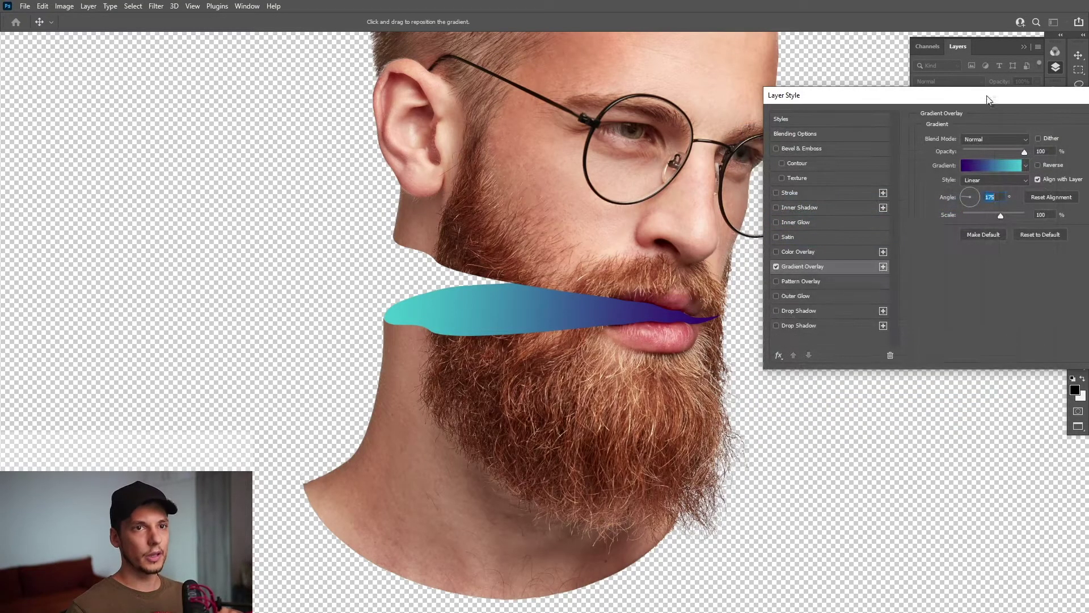
drag(1025, 101, 819, 101)
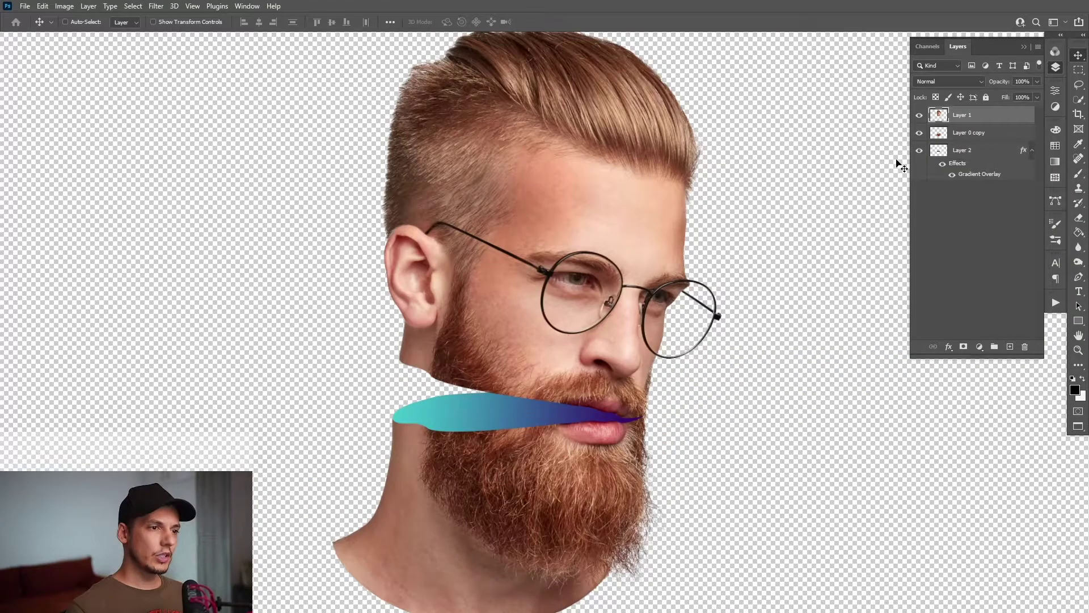
mouse_move(655, 292)
mouse_down()
mouse_move(669, 291)
mouse_move(662, 286)
mouse_up()
scroll(725, 311, down, 2)
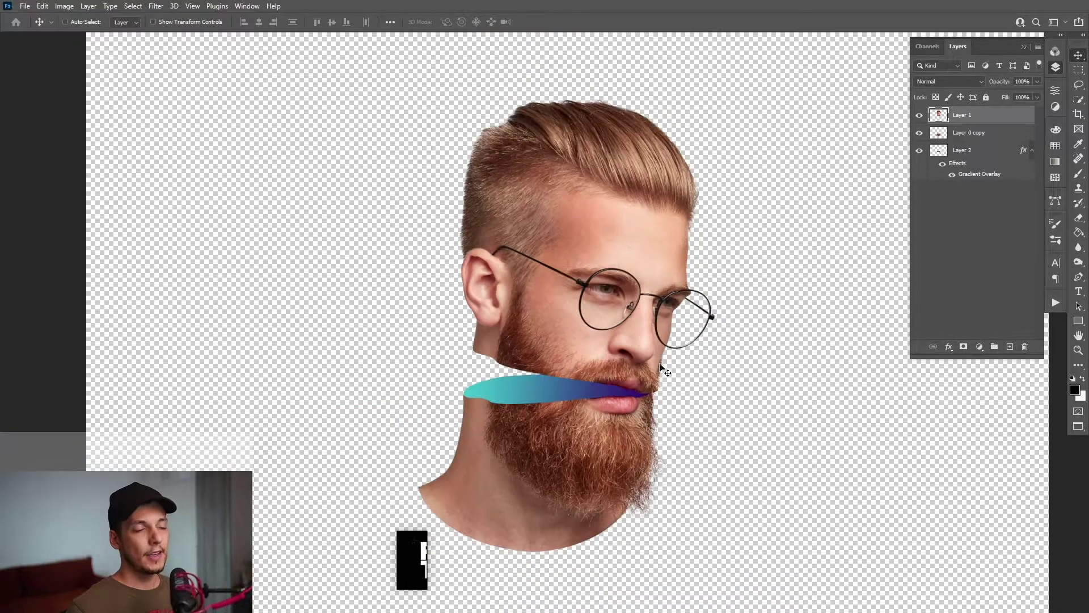